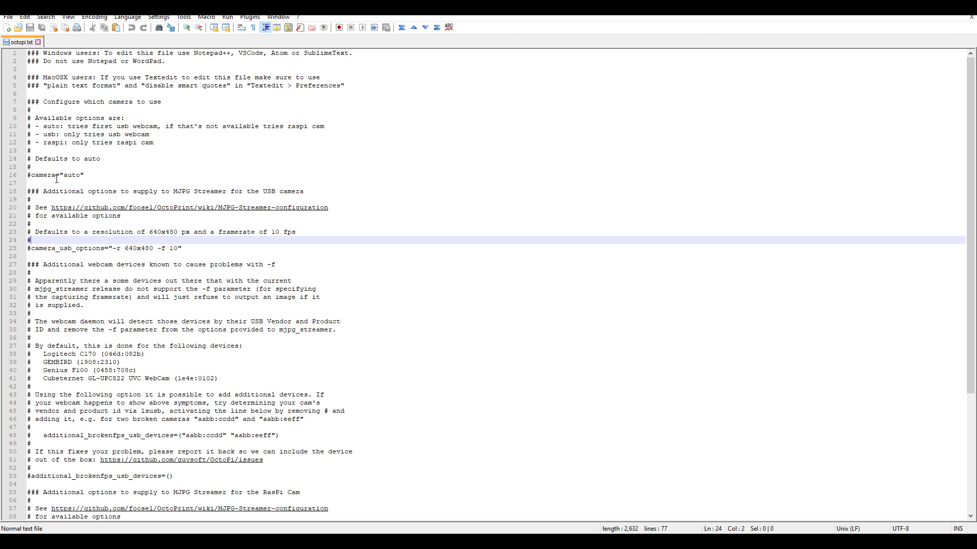
- Activate the camera_usb_options line in octopi.txt by removing its leading comment mark
left_click(165, 163)
key("Up")
key("Up")
key("Up")
key("Up")
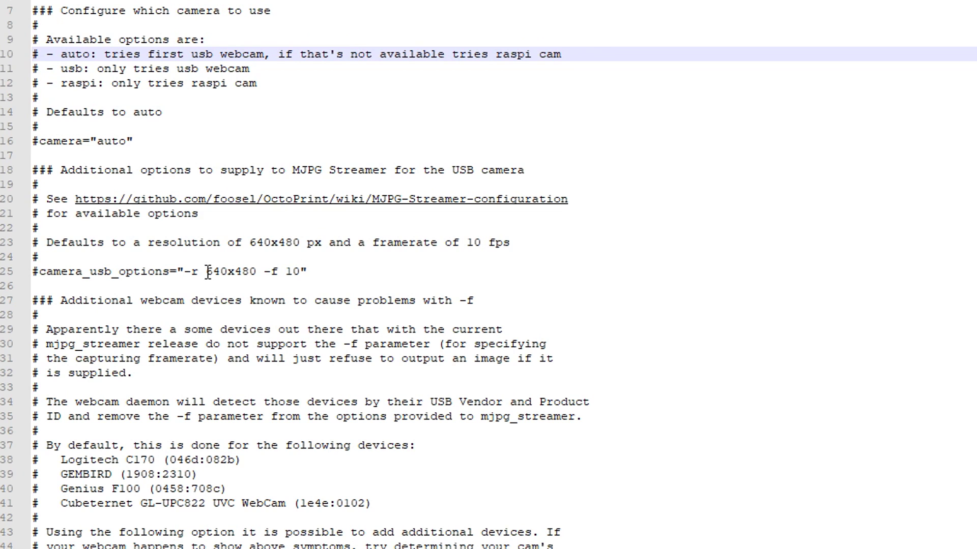
left_click(43, 270)
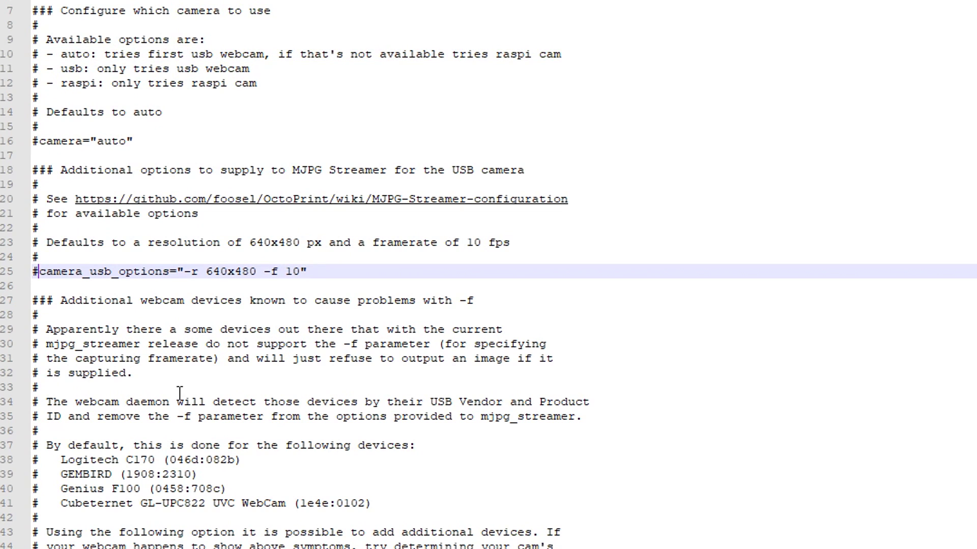
key("BackSpace")
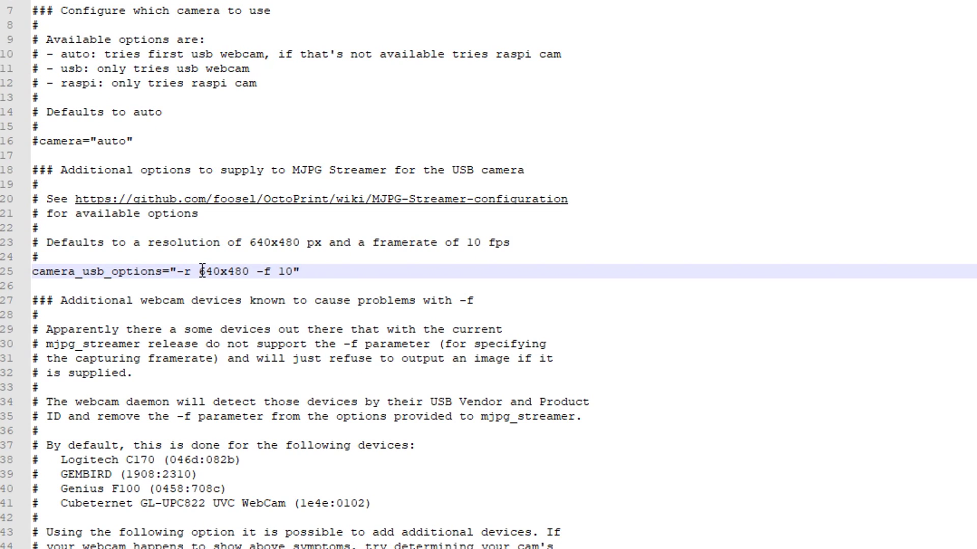
- Set the USB camera options to a resolution of 1920x1080 and a framerate of 15
left_click_drag(202, 270, 219, 274)
type("1920")
left_click(242, 272)
key("BackSpace")
type("10")
left_click_drag(307, 271, 300, 271)
type("5")
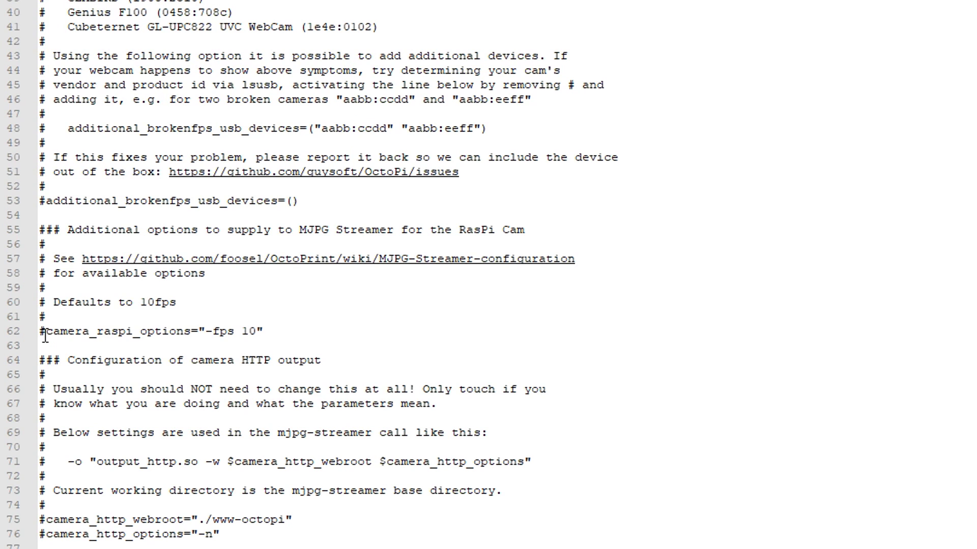
- Uncomment the camera_raspi_options line in the RasPi Cam section
left_click(44, 336)
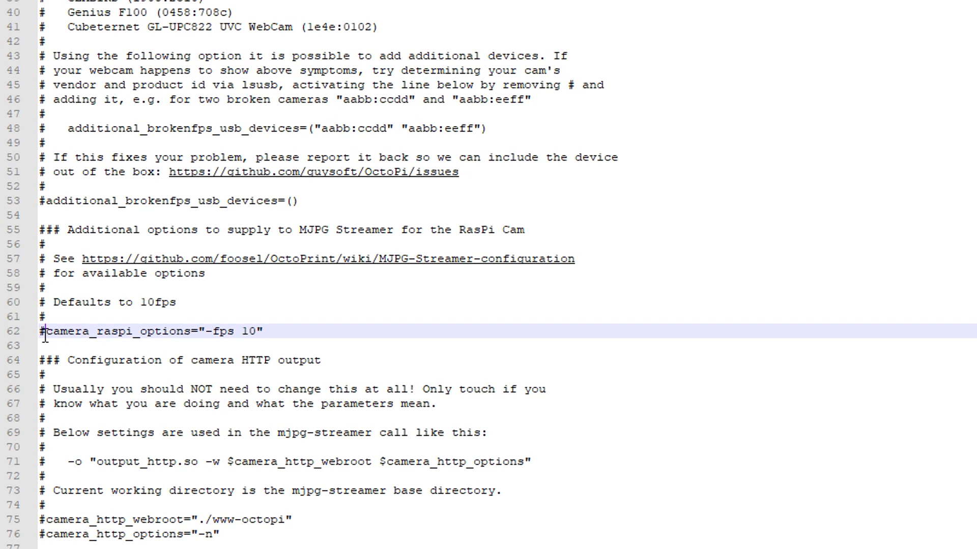
key("BackSpace")
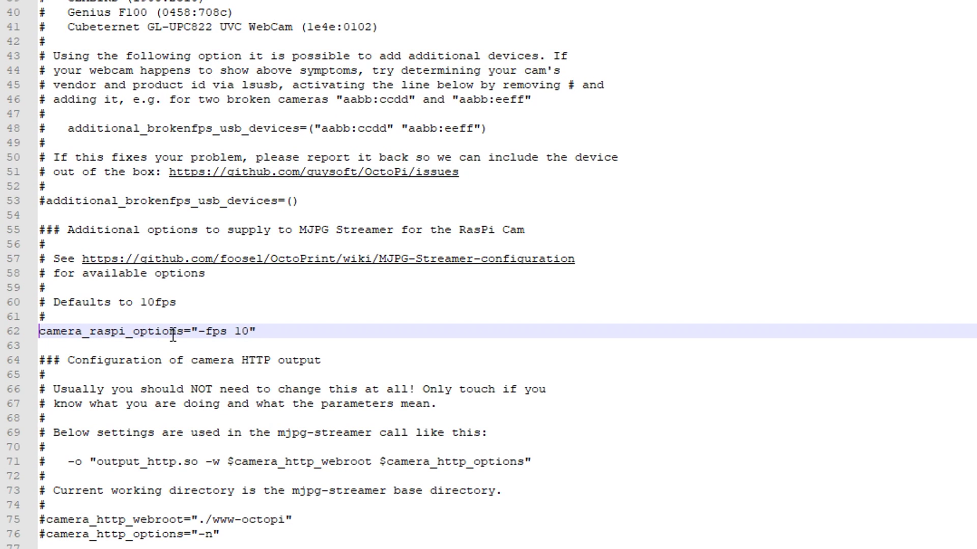
left_click(259, 332)
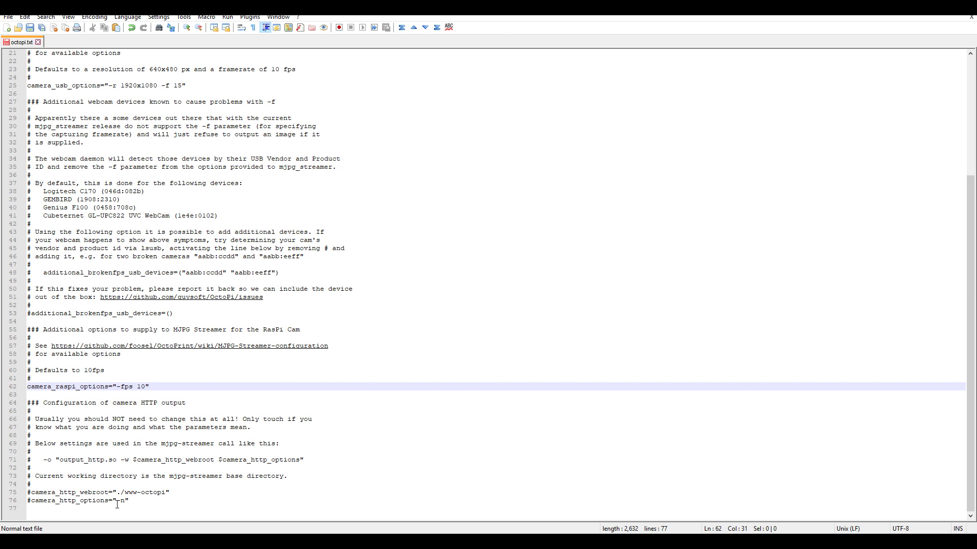
- Uncomment the camera_http_webroot and camera_http_options lines at the end of the file
left_click(31, 492)
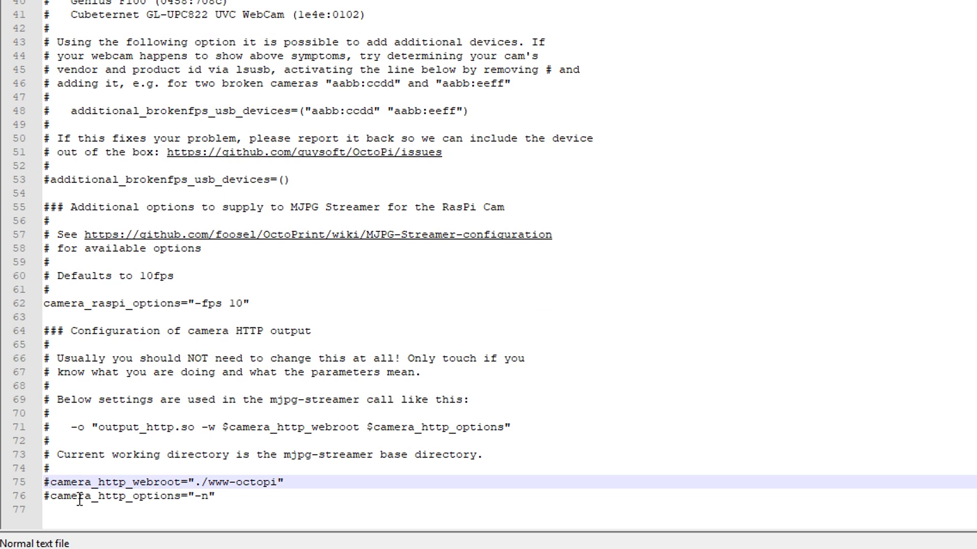
key("Delete")
left_click(49, 496)
key("Delete")
- Empty the quoted value of camera_http_options and shorten the camera_http_webroot path to "./www"
left_click(204, 496)
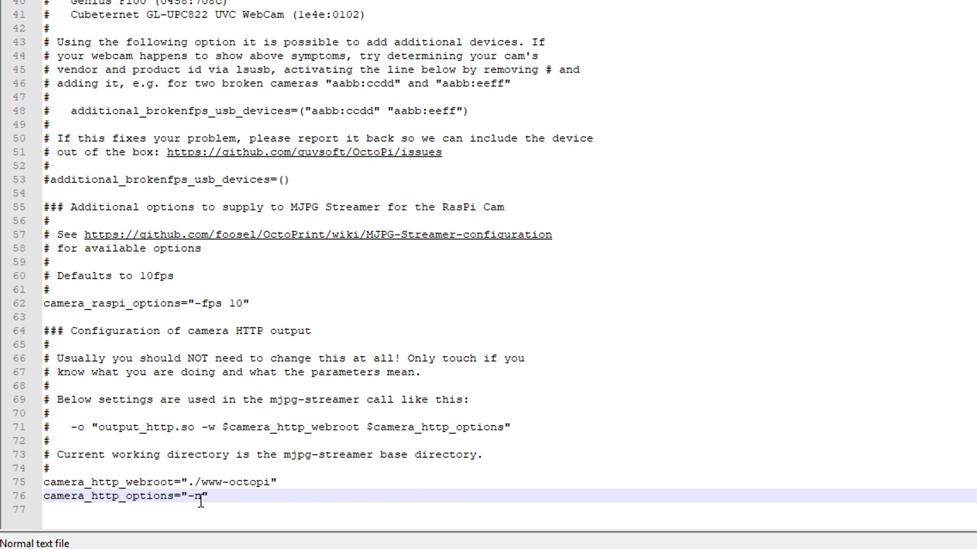
key("BackSpace")
key("BackSpace")
left_click(274, 482)
left_click_drag(272, 482, 226, 483)
key("BackSpace")
key("BackSpace")
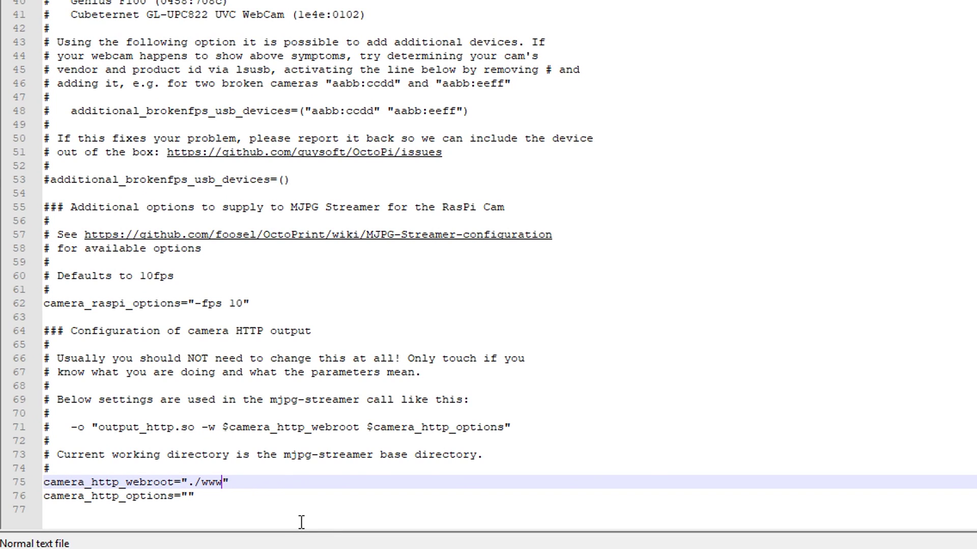
left_click(229, 483)
left_click(571, 350)
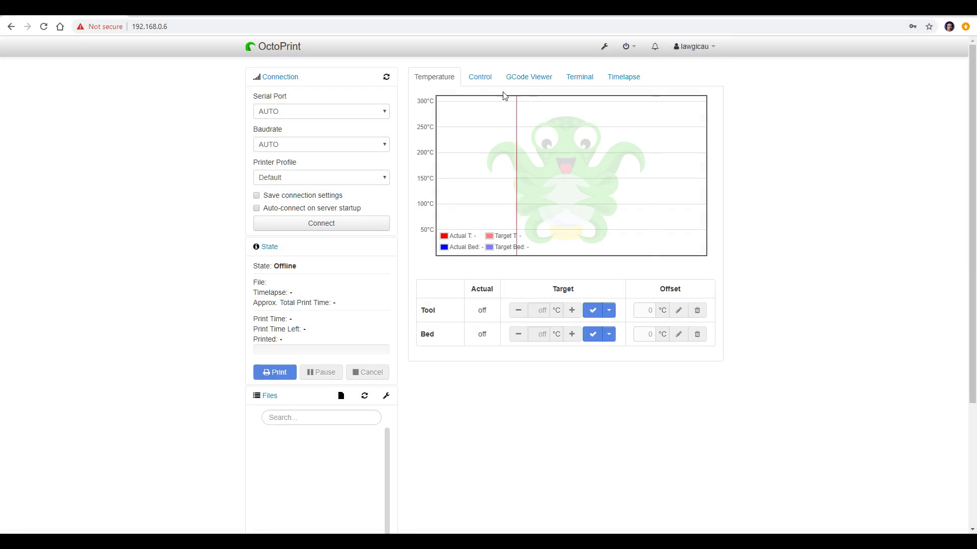
- View the webcam feed in OctoPrint's printer controls
left_click(480, 77)
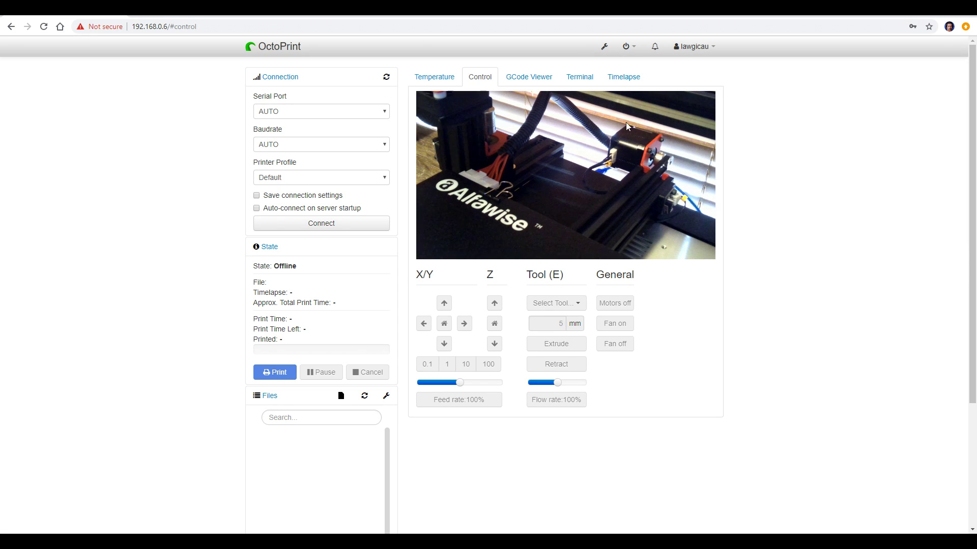
- Add a new printer profile in the OctoPrint settings with Alfawise U30 as both name and model
left_click(604, 47)
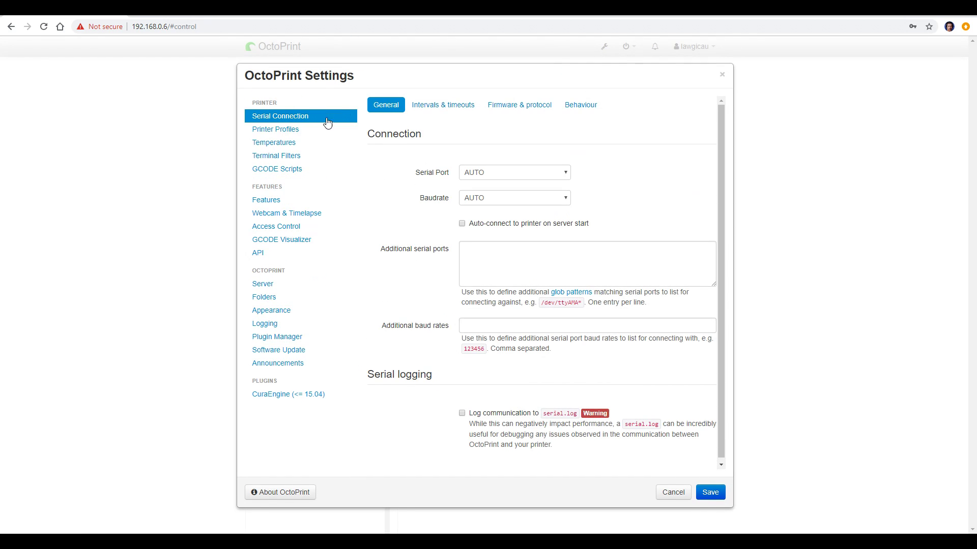
left_click(285, 130)
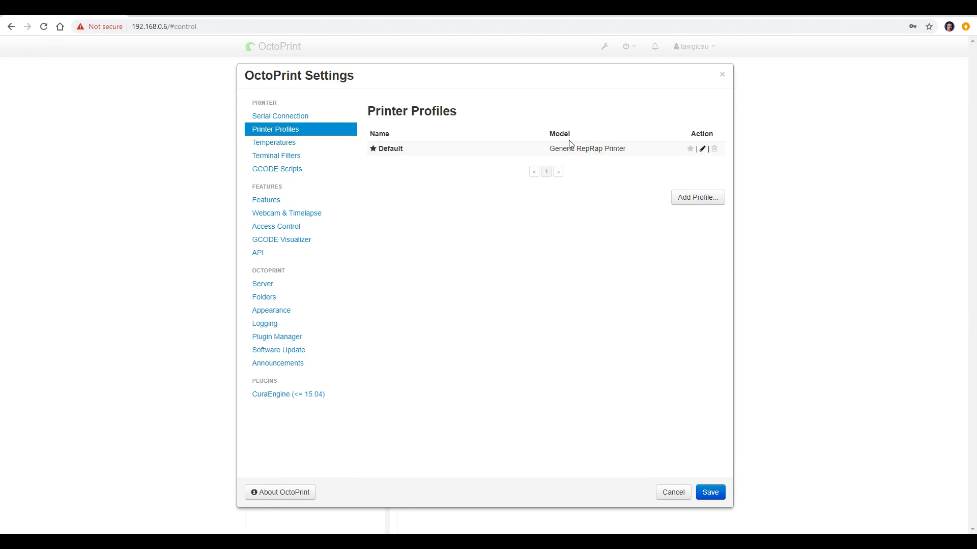
left_click(697, 204)
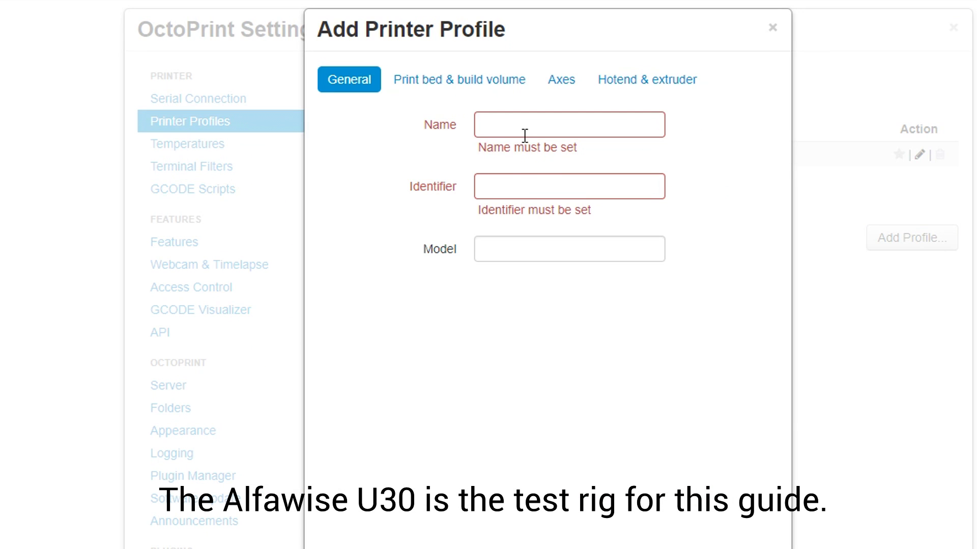
left_click(470, 136)
type("Alfawise U30")
left_click(527, 216)
type("Alfdawi")
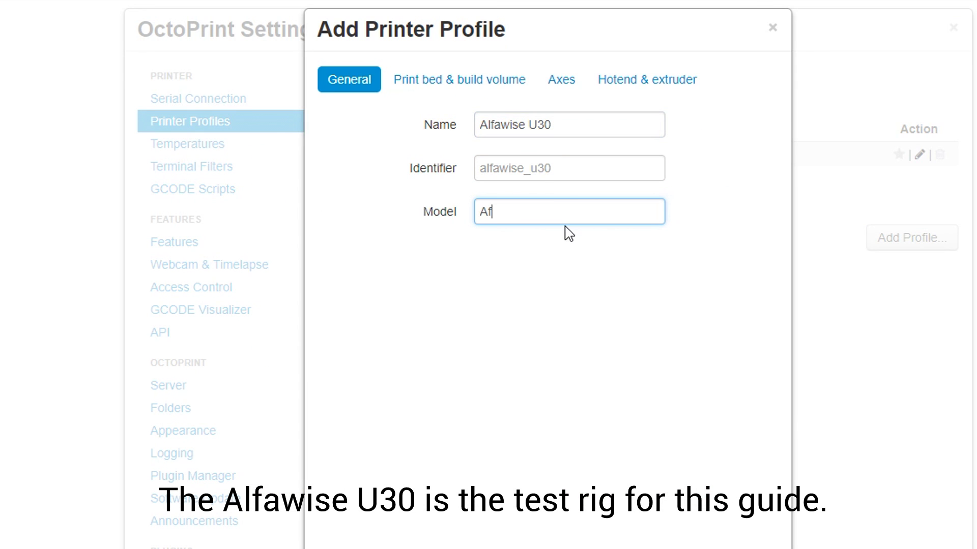
key("BackSpace")
key("BackSpace")
key("BackSpace")
key("BackSpace")
type("awise U30")
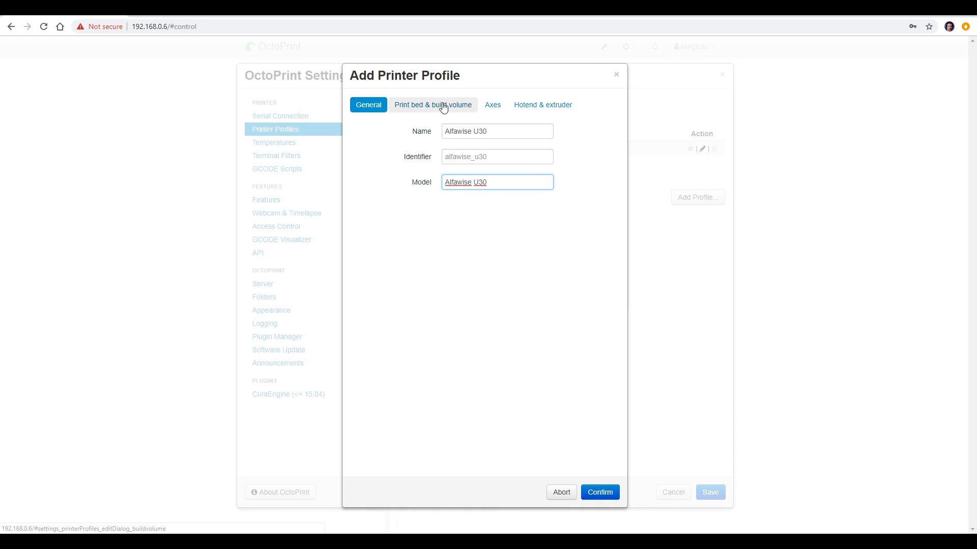
- Set the new profile's print volume to 220 mm width, 220 mm depth and 250 mm height
left_click(442, 103)
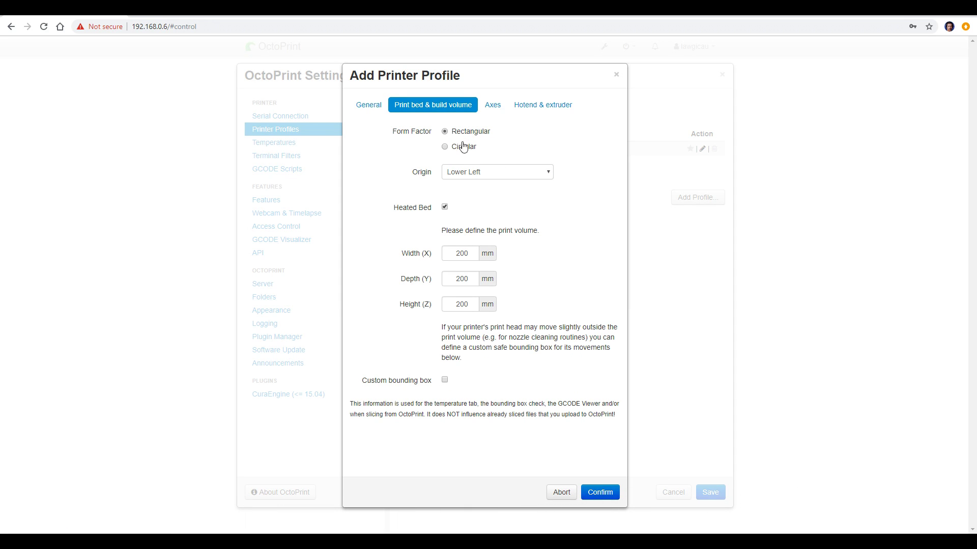
left_click(462, 252)
key("BackSpace")
type("2")
left_click(464, 279)
key("BackSpace")
type("2")
left_click(465, 303)
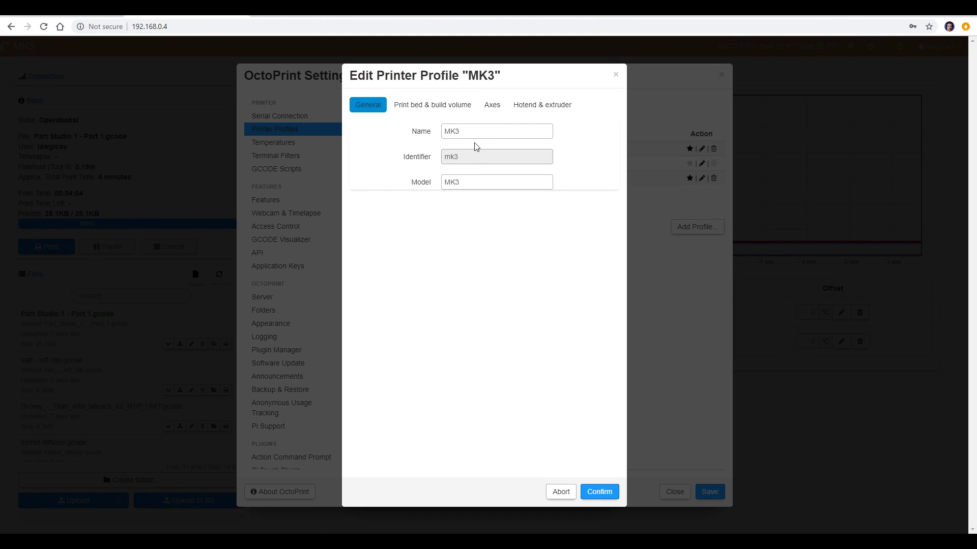
- Examine the print volume and custom bounding box of the MK3 profile on the other OctoPrint server
left_click(463, 109)
scroll(454, 319, "down", 2)
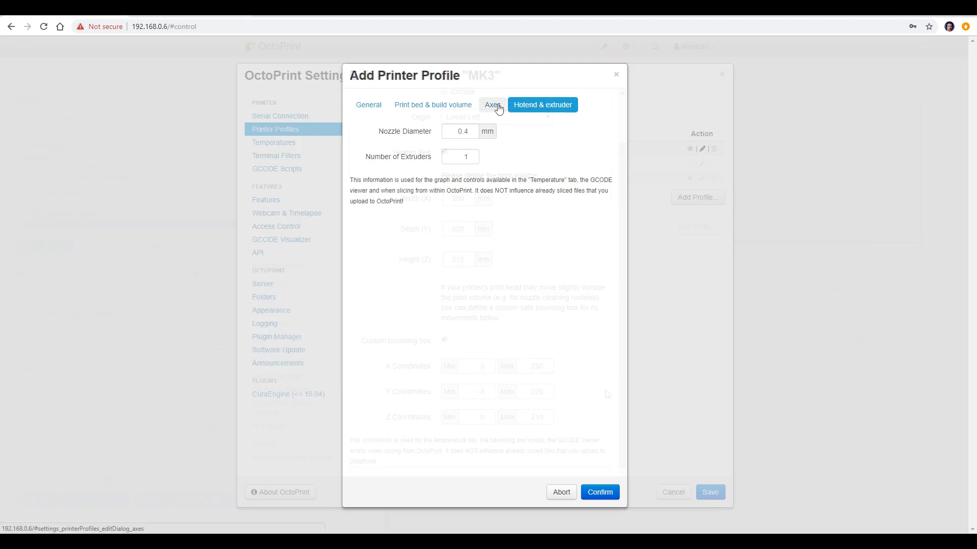
- Review the new profile's axes, hotend and build volume settings, and confirm the profile
left_click(491, 104)
left_click(527, 107)
left_click(432, 105)
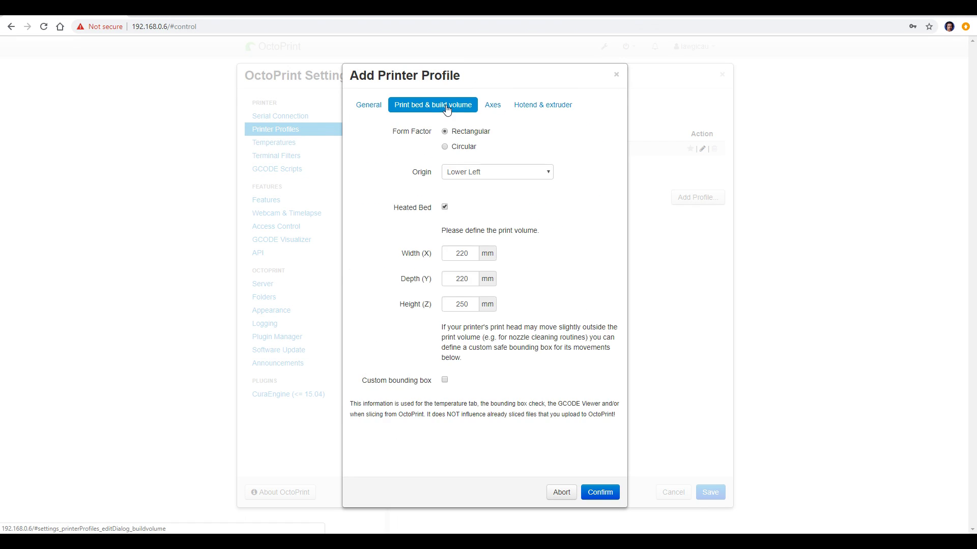
left_click(600, 492)
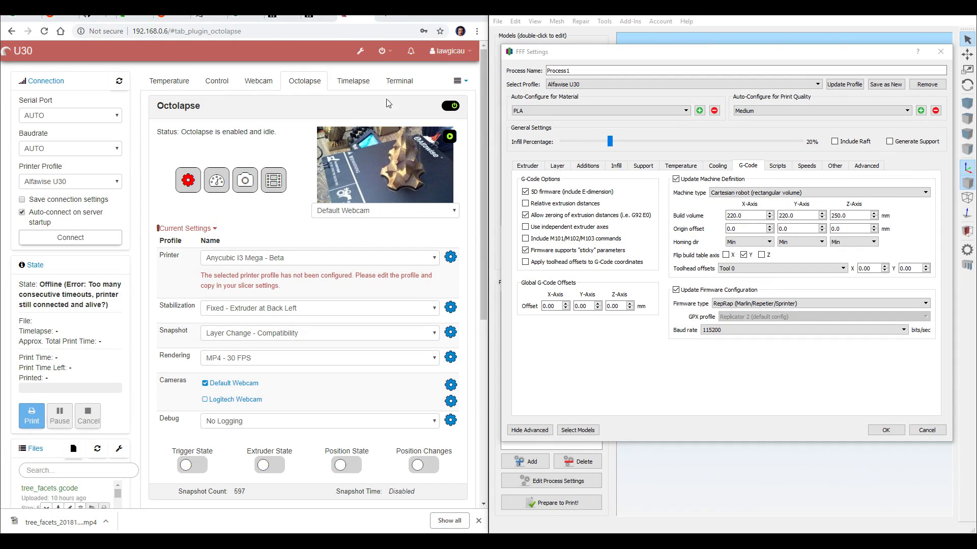
- Enable the real snapshot time display in the Octolapse main settings and save the OctoPrint settings
left_click(359, 52)
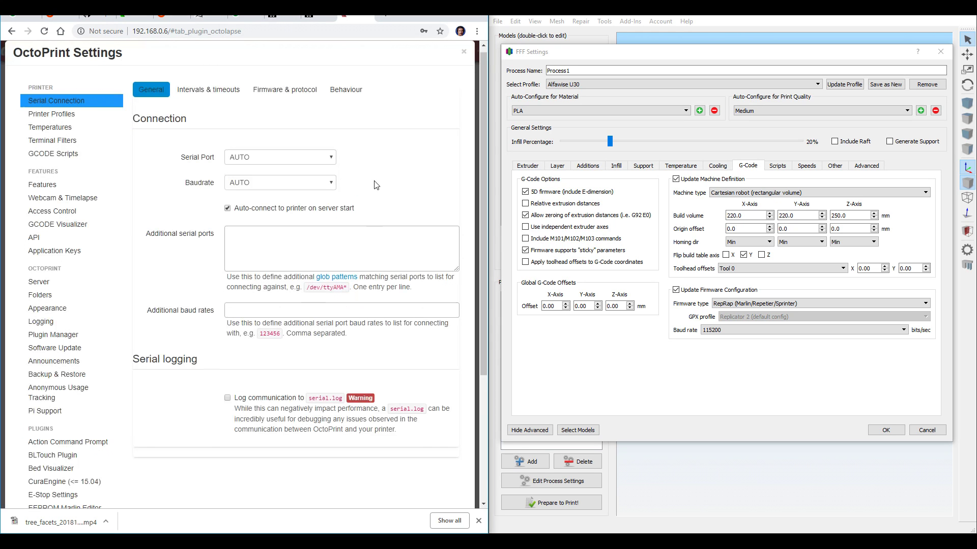
scroll(82, 351, "down", 4)
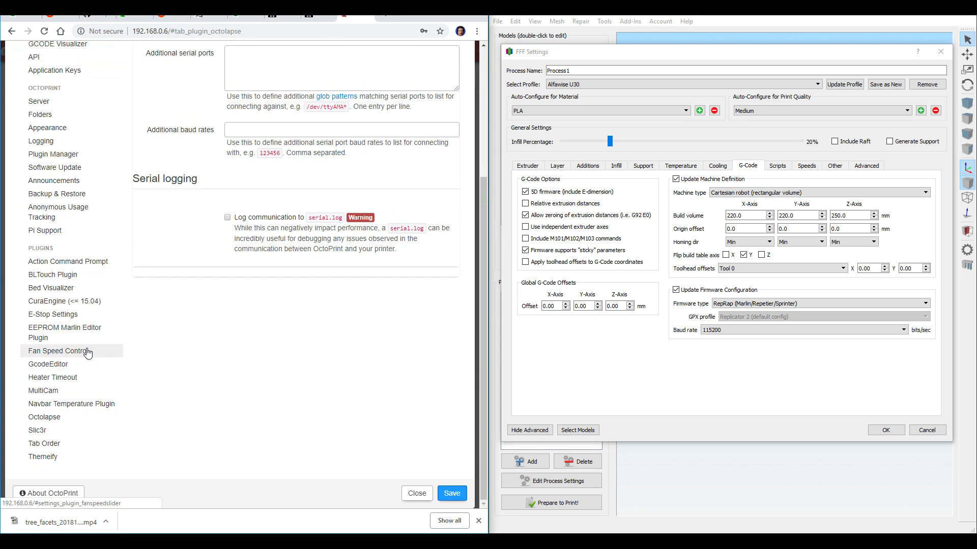
left_click(63, 418)
scroll(355, 259, "up", 4)
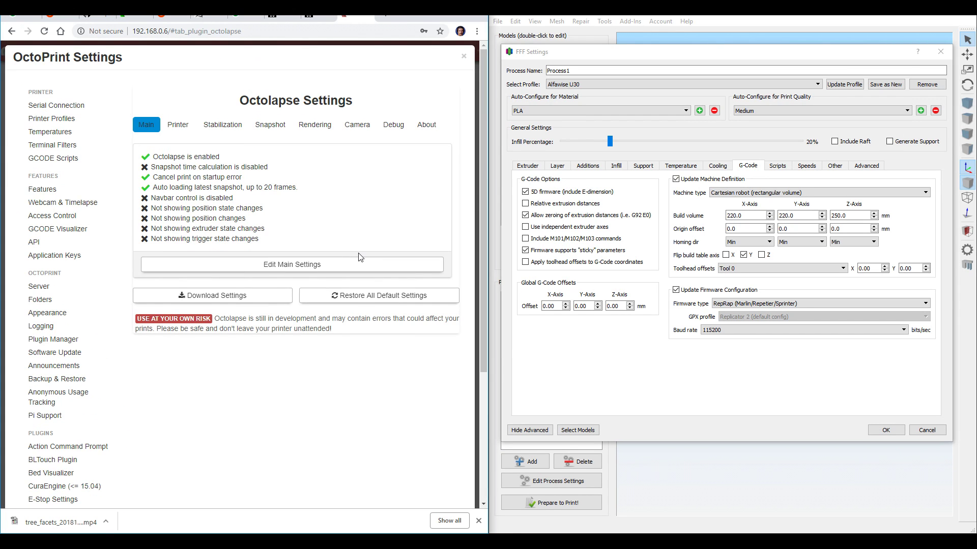
left_click(303, 265)
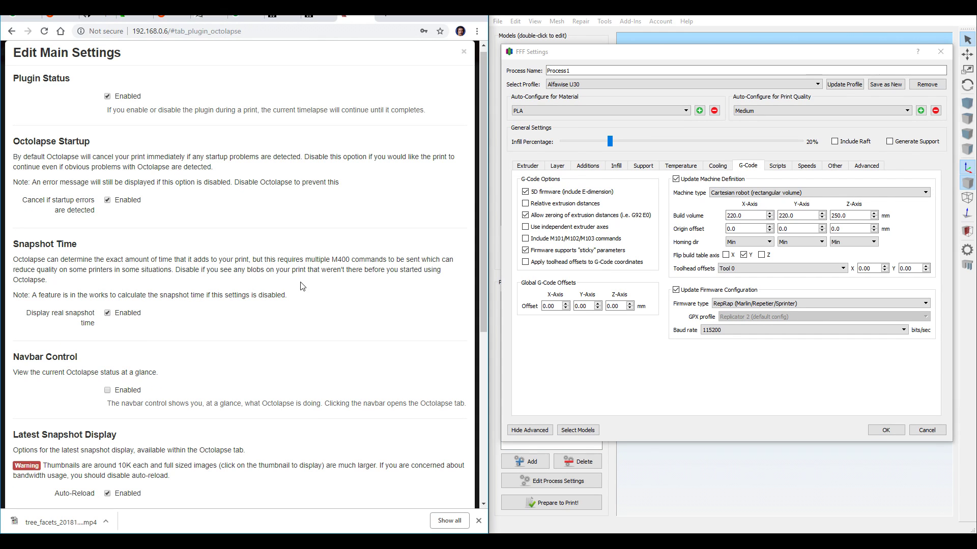
scroll(392, 340, "down", 5)
scroll(393, 340, "down", 1)
scroll(387, 381, "up", 4)
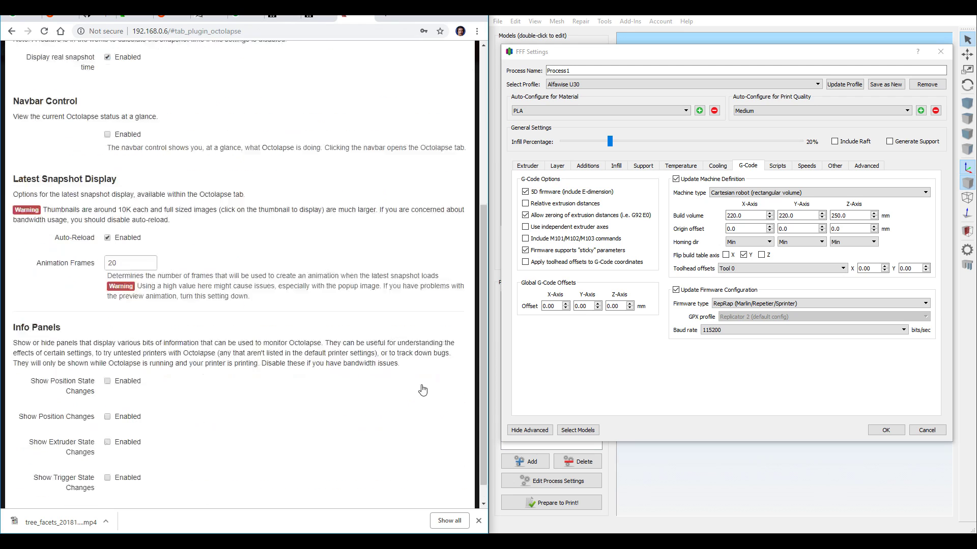
scroll(369, 430, "down", 5)
left_click(316, 496)
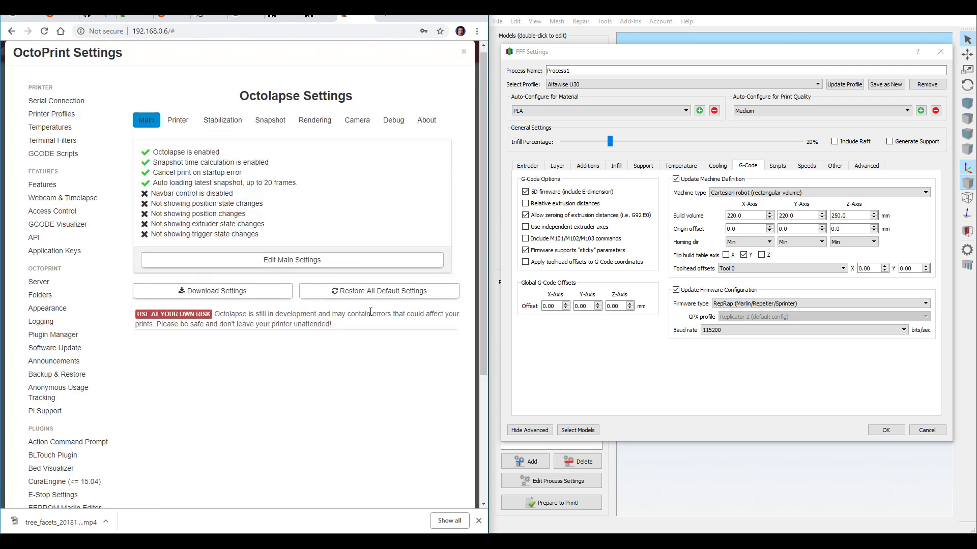
scroll(437, 230, "down", 4)
left_click(451, 494)
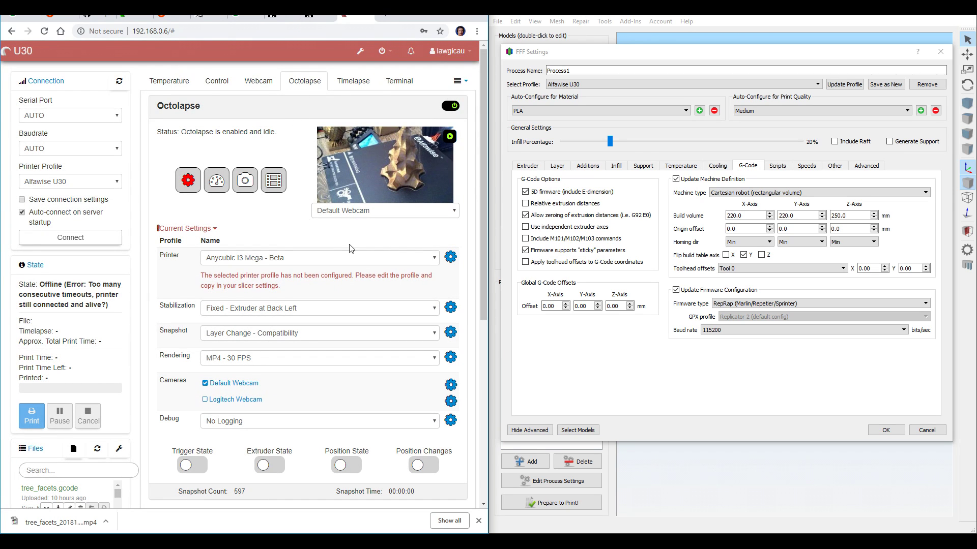
- Choose Anycubic I3 Mega - Beta as the Octolapse printer and open that profile for editing
left_click(431, 259)
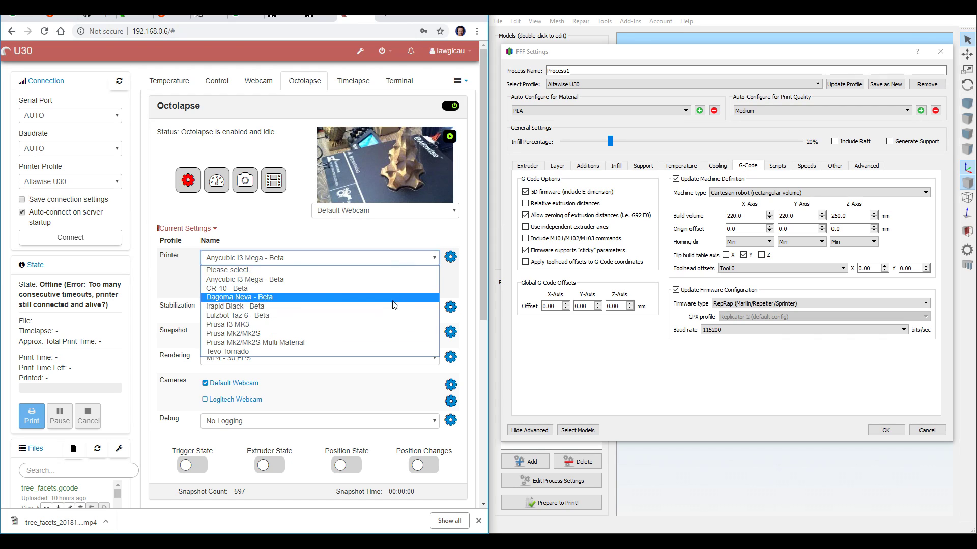
left_click(229, 279)
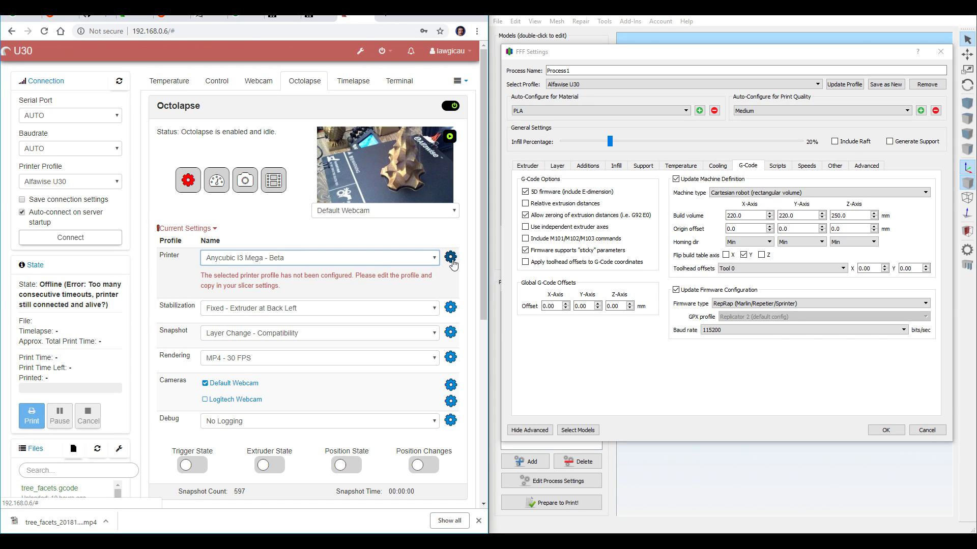
left_click(452, 261)
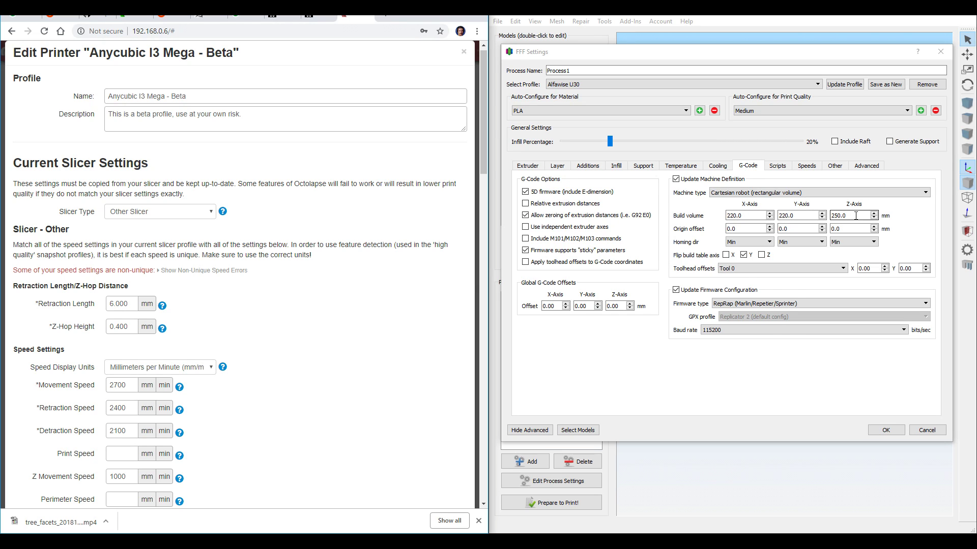
- Show the slicer's extruder settings, rename the Octolapse printer profile Alfawise U30 and set its slicer type to Simplify 3D
left_click(528, 165)
triple_click(209, 96)
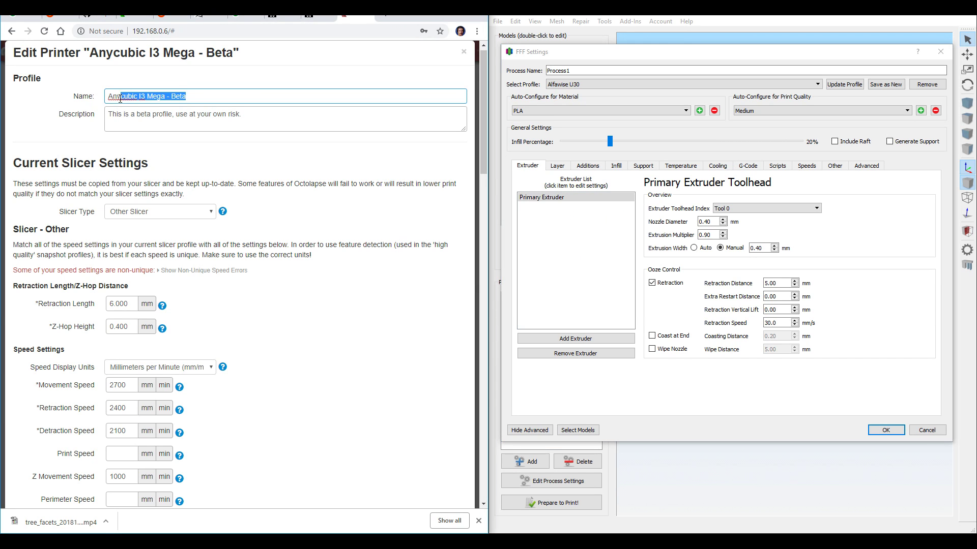
type("Alfawise U30")
key("Tab")
left_click(212, 213)
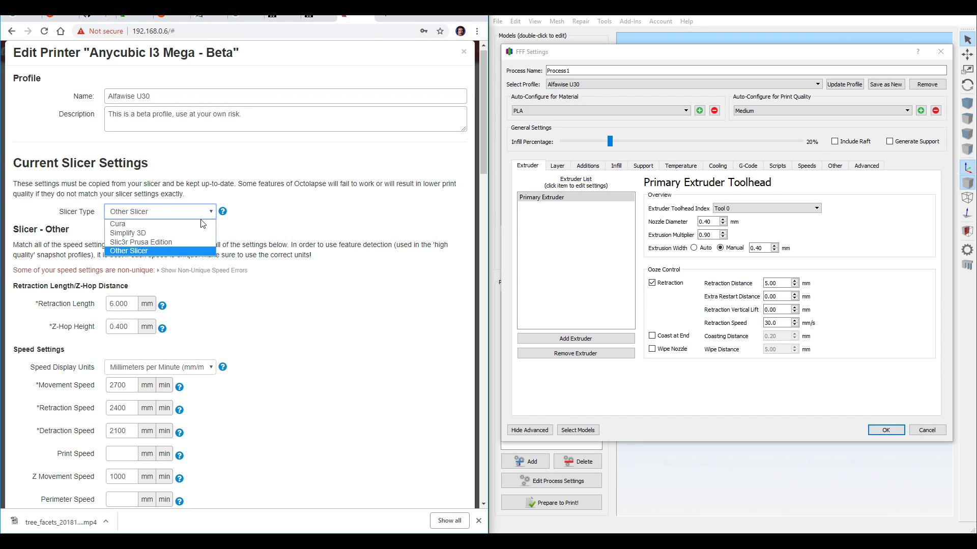
left_click(184, 234)
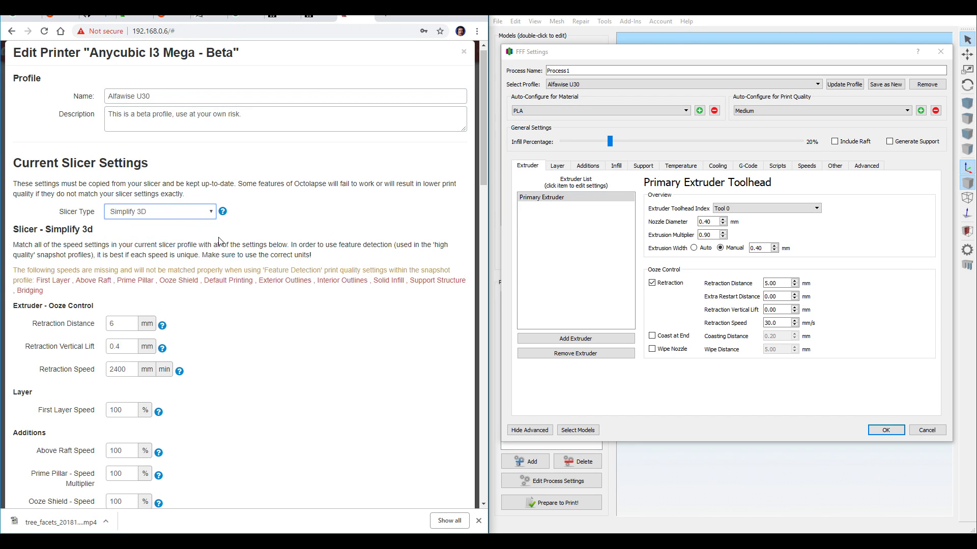
- Compare the slicer's extruder and layer settings with Octolapse, and set the slicer's speed display units to mm/min
scroll(241, 284, "down", 2)
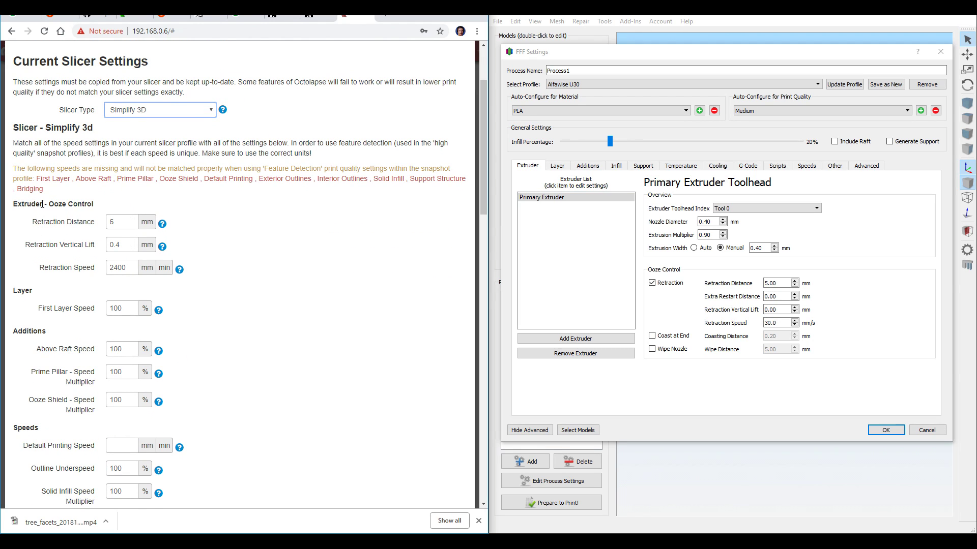
left_click(555, 166)
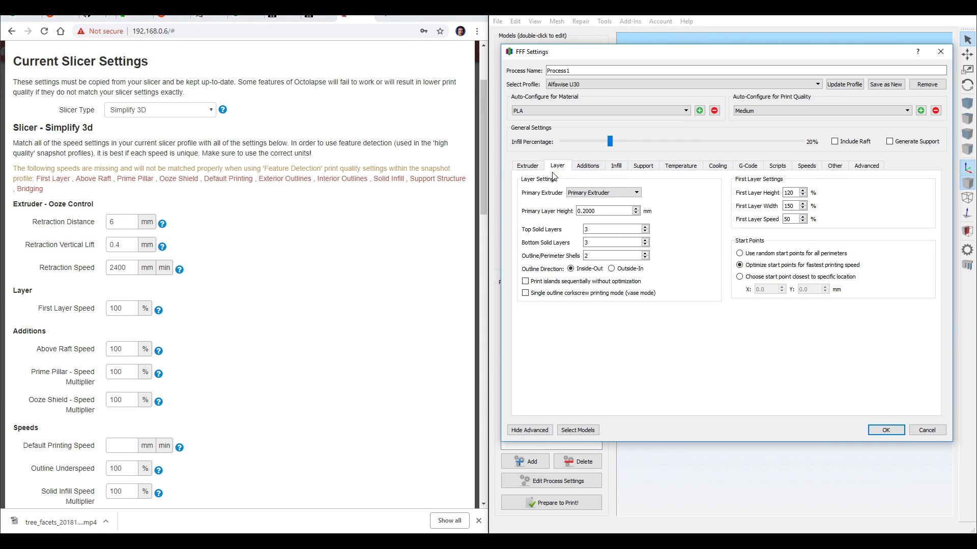
left_click(534, 168)
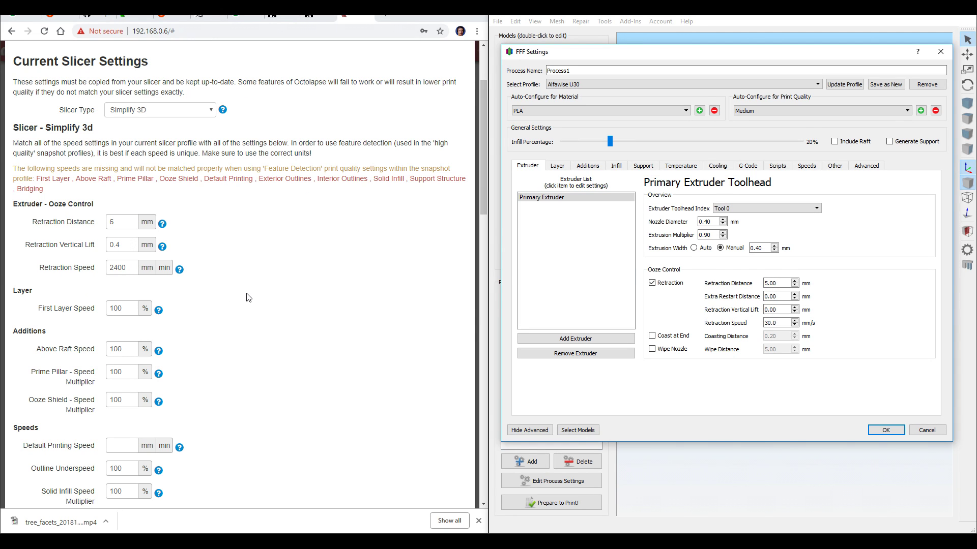
left_click(249, 298)
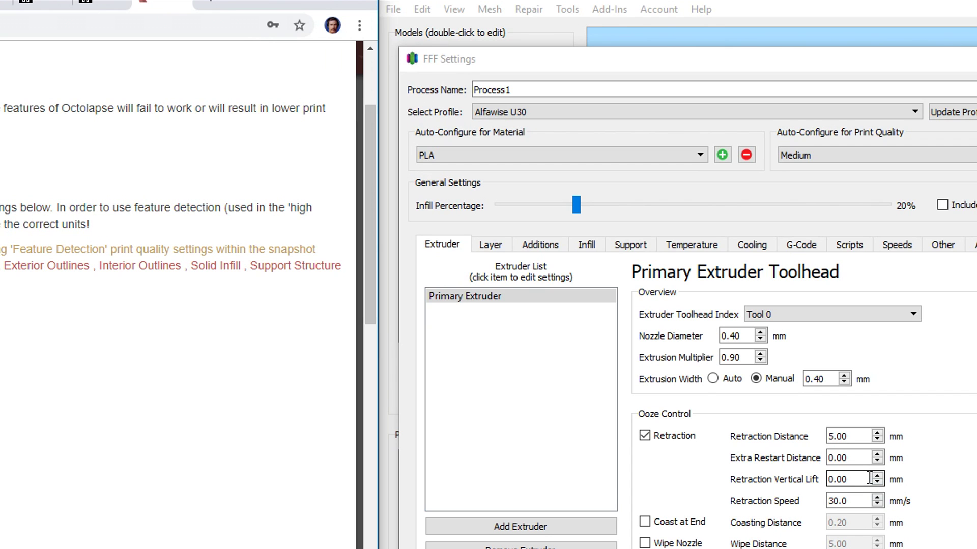
left_click(900, 546)
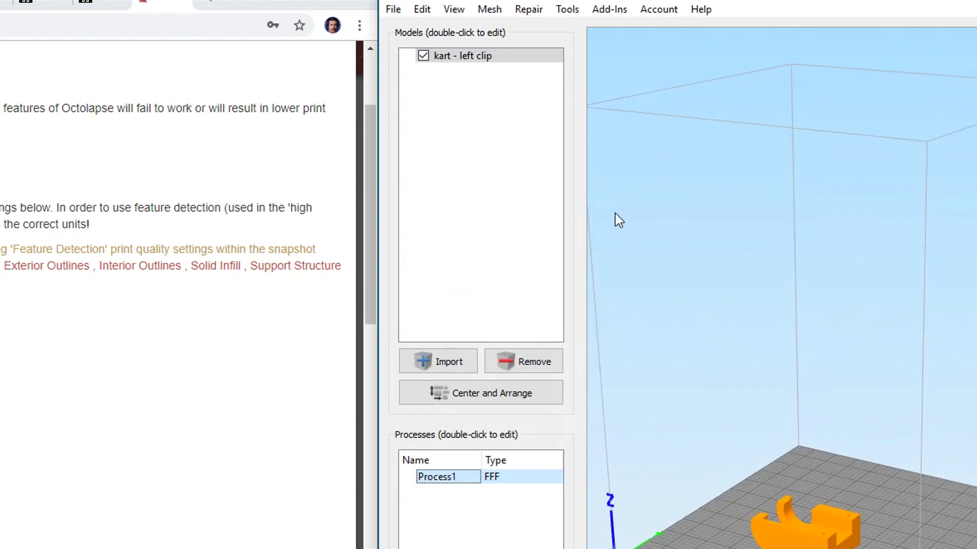
left_click(566, 9)
left_click(594, 26)
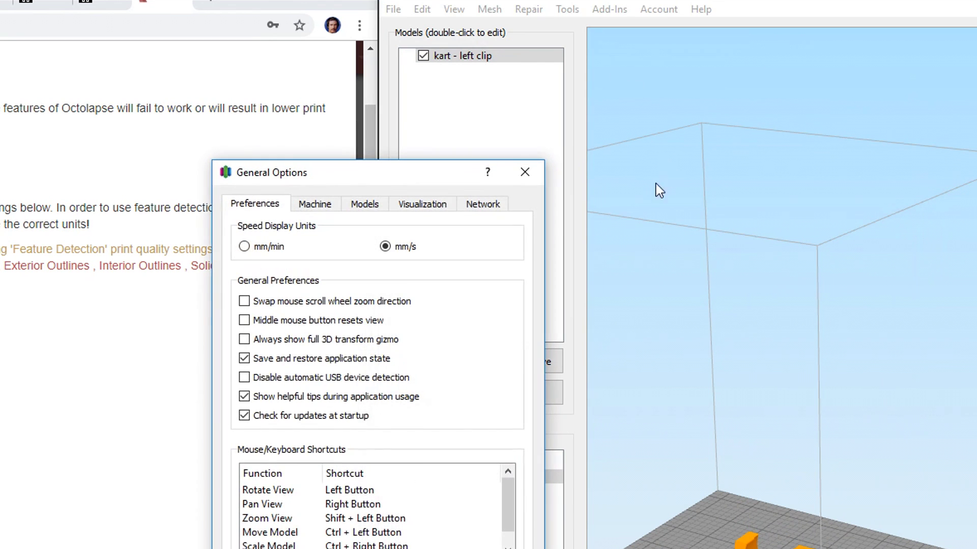
left_click(276, 249)
key("Return")
- Copy Process1's retraction distance 5 mm, vertical lift 0 mm, retraction speed 1800 mm/min, first layer speed 50% and remaining speeds into the Octolapse printer profile
double_click(484, 481)
left_click(557, 165)
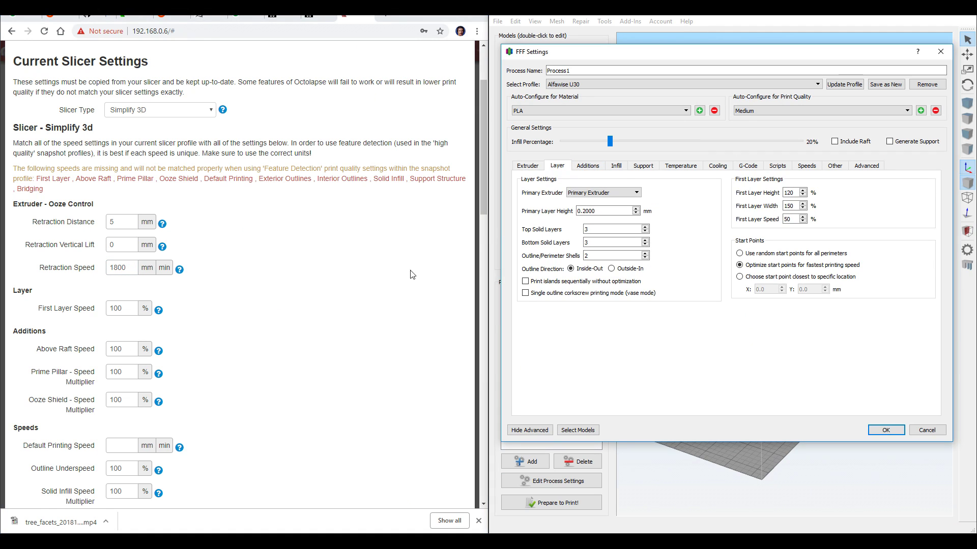
double_click(130, 308)
type("50")
left_click(587, 166)
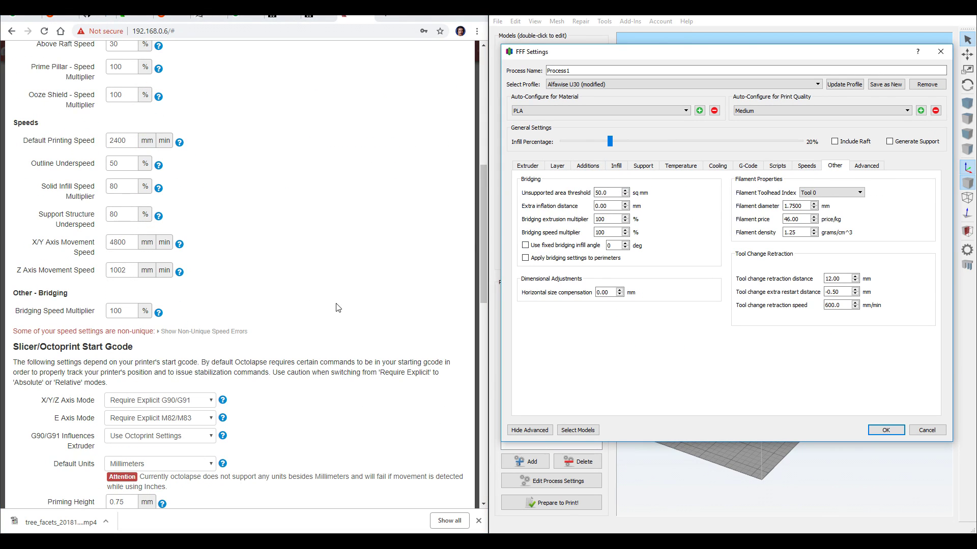
- Review the copied speeds and remaining printer options in Octolapse, and set the snapshot command to G4 P1
scroll(374, 297, "up", 3)
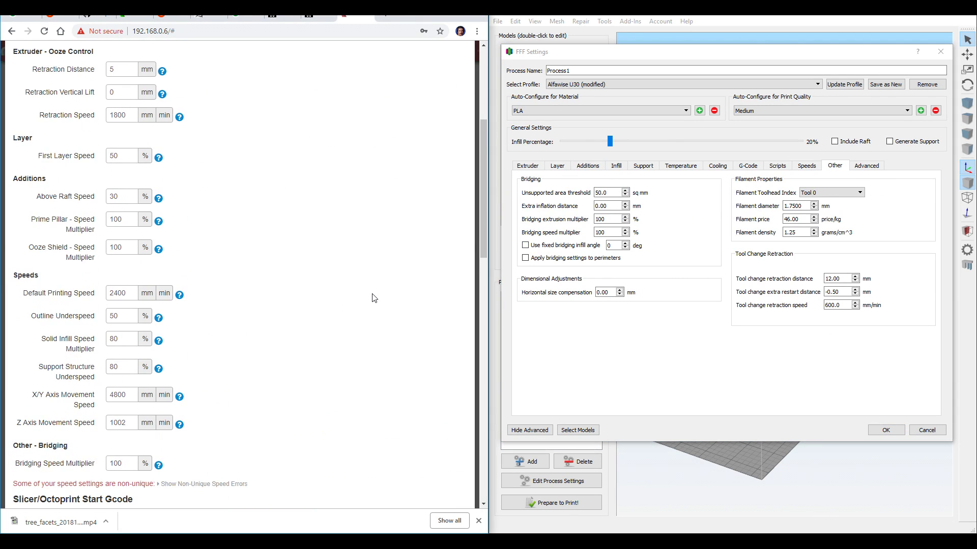
scroll(374, 298, "up", 3)
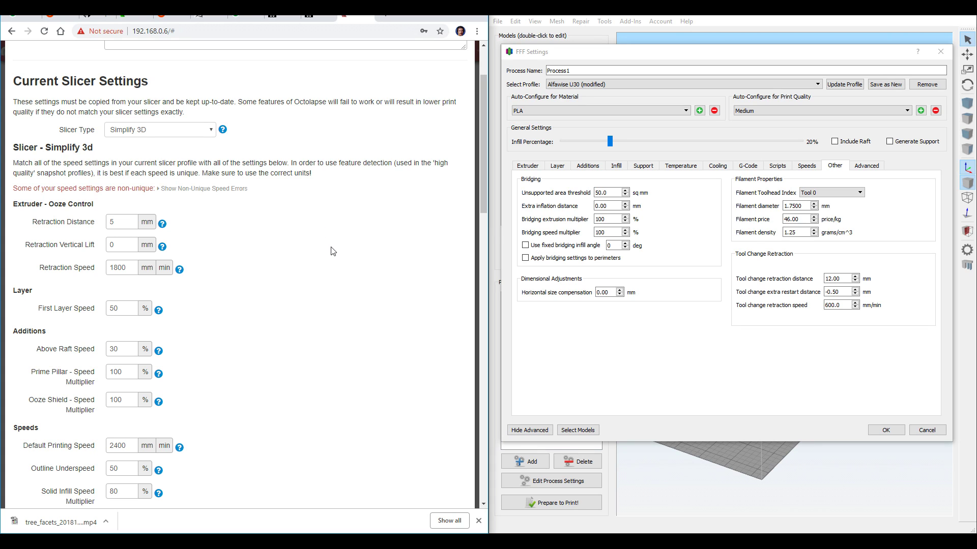
scroll(333, 252, "down", 10)
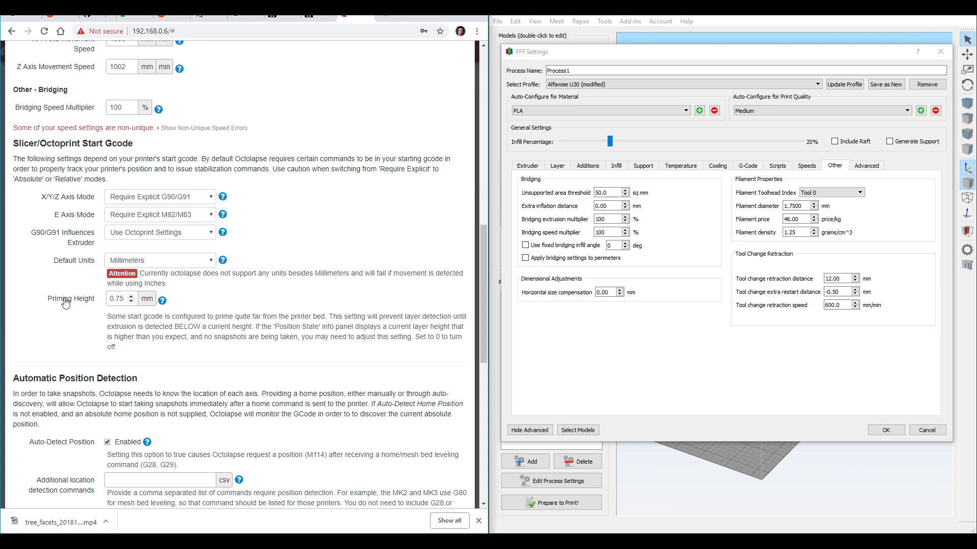
scroll(328, 199, "down", 6)
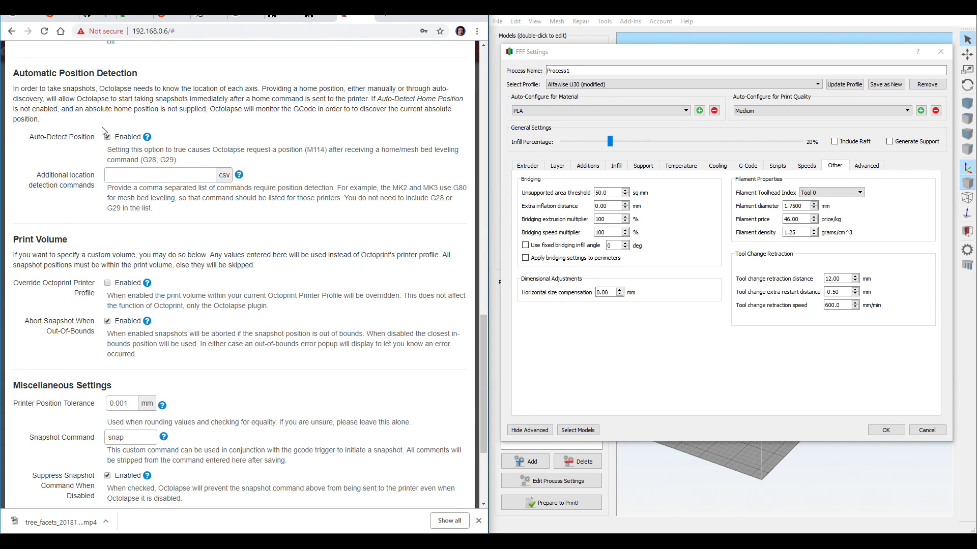
scroll(285, 237, "down", 3)
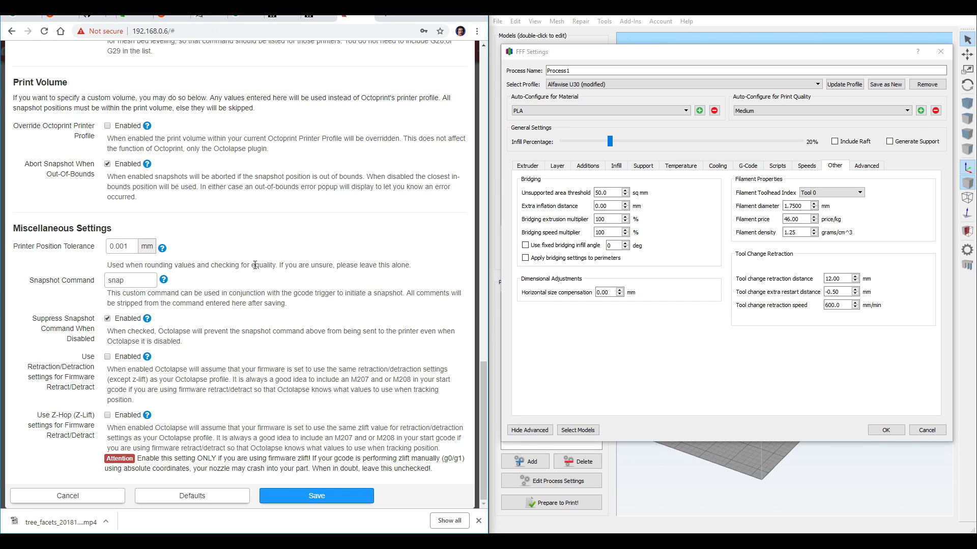
double_click(128, 276)
type("G4 P1")
left_click(134, 274)
- Enter G4 P1 as the slicer's layer change script and update the Alfawise U30 profile with it
left_click(777, 166)
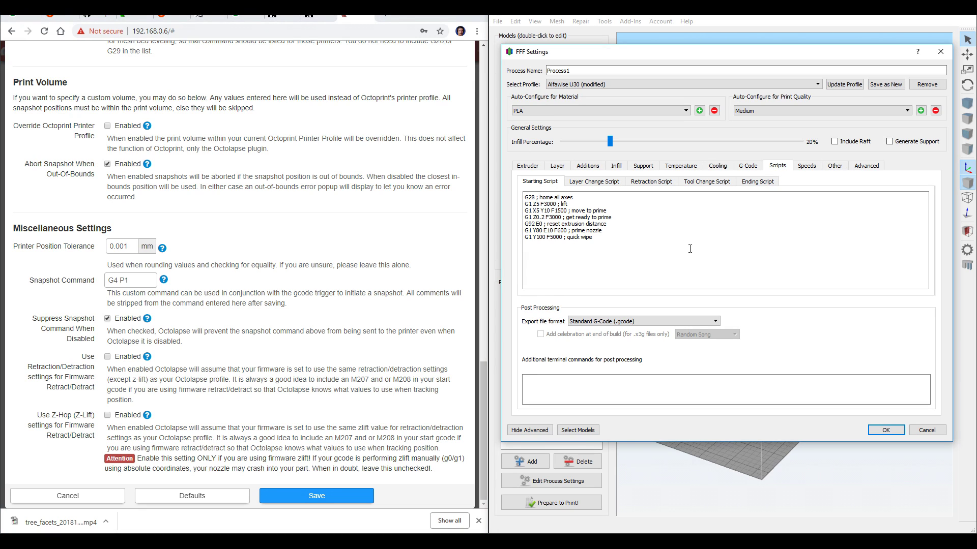
left_click(610, 182)
left_click(576, 206)
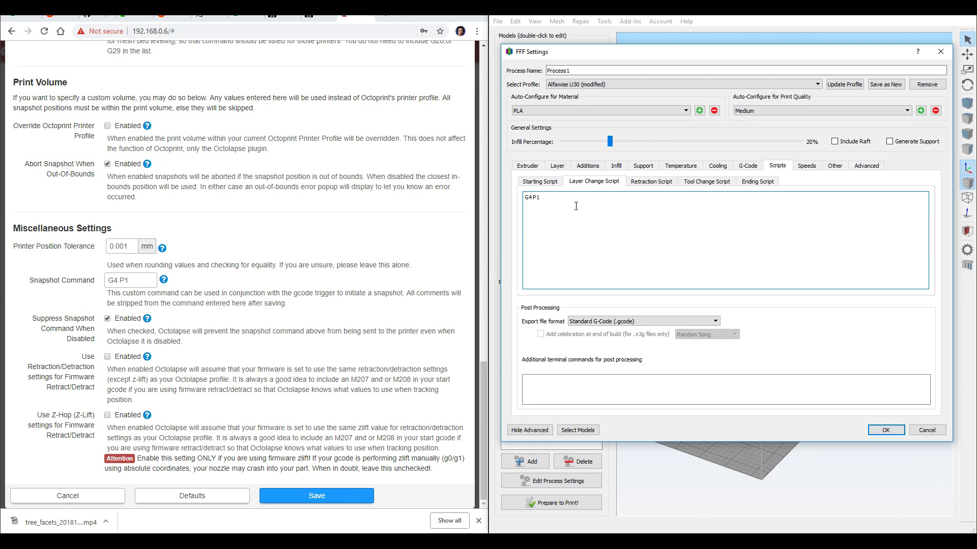
left_click(847, 85)
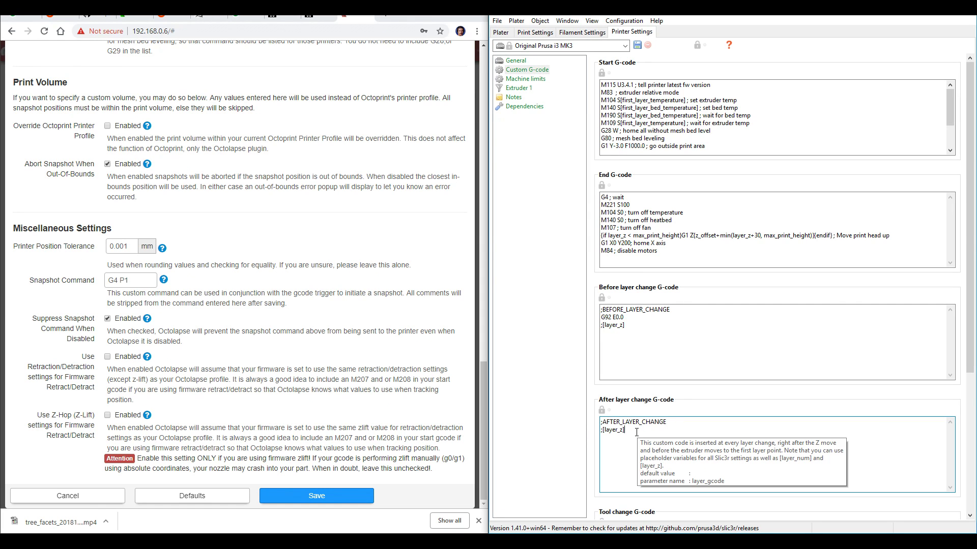
- Show Slic3r's after layer change G-code, and switch to Cura to examine the Search and Replace post-processing script that inserts G4 P1
key("Return")
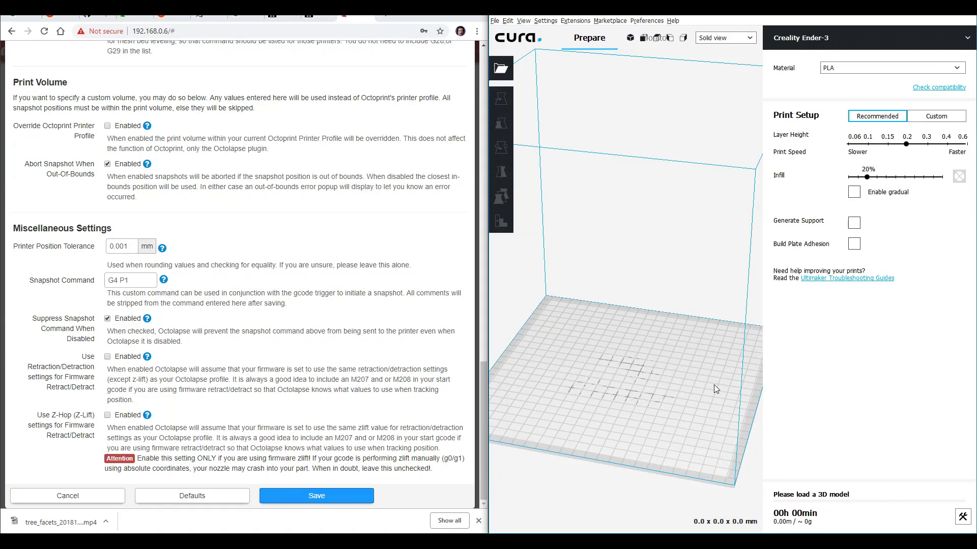
left_click(578, 22)
mouse_move(595, 42)
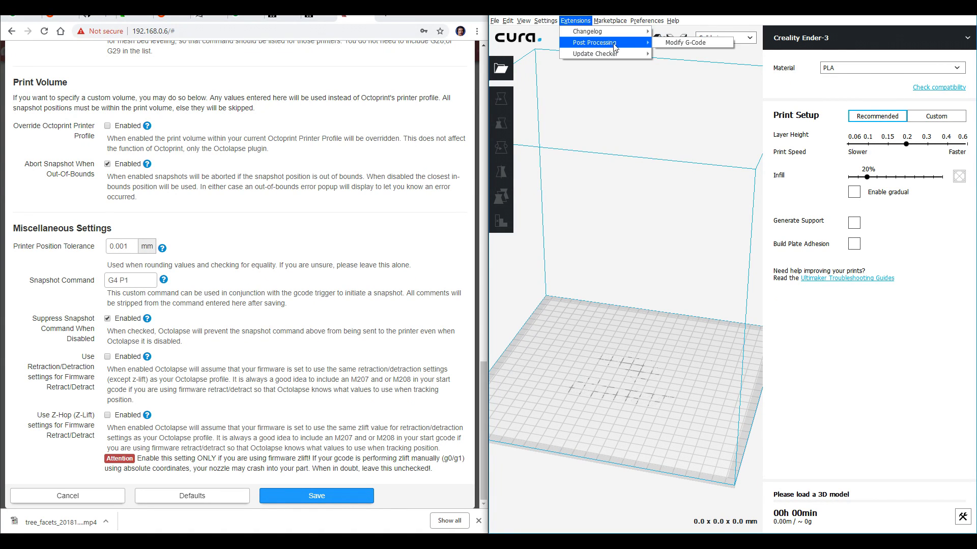
left_click(676, 44)
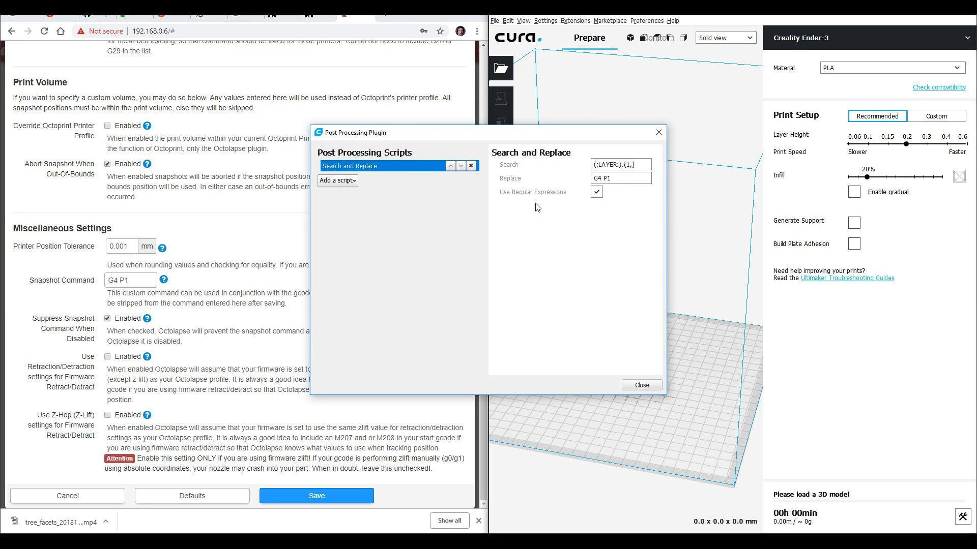
left_click(355, 181)
left_click(400, 329)
mouse_move(619, 202)
mouse_move(595, 164)
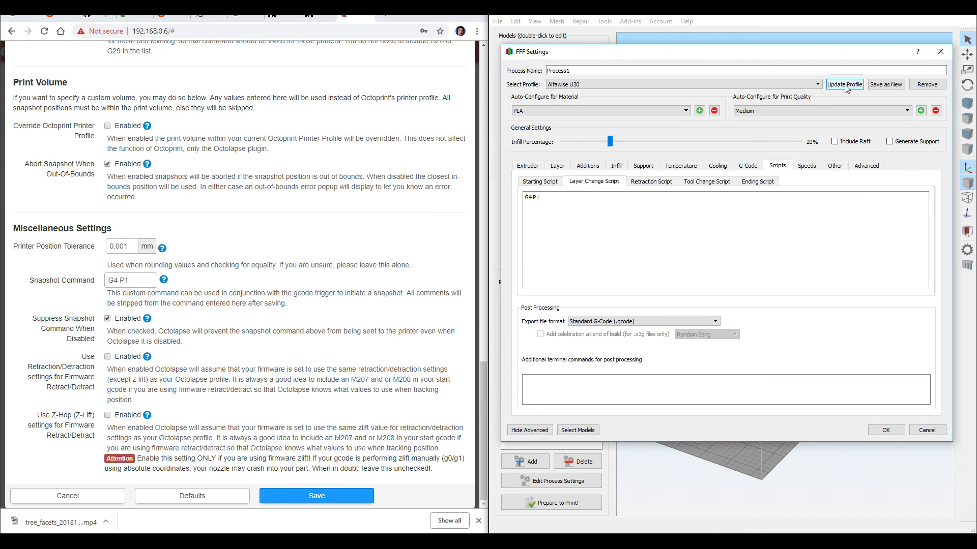
- Return to Simplify3D, accept the process settings, and save the Alfawise U30 printer profile in Octolapse
left_click(888, 434)
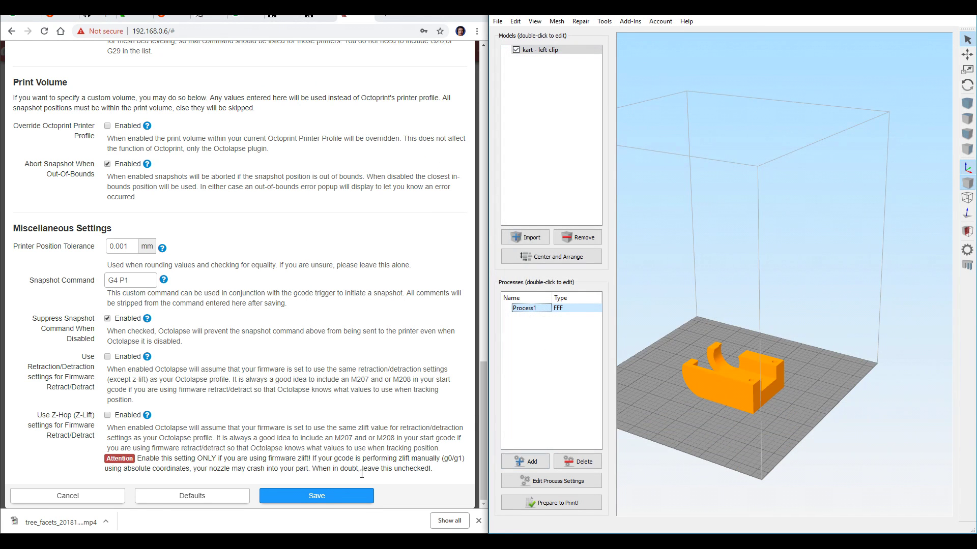
left_click(316, 496)
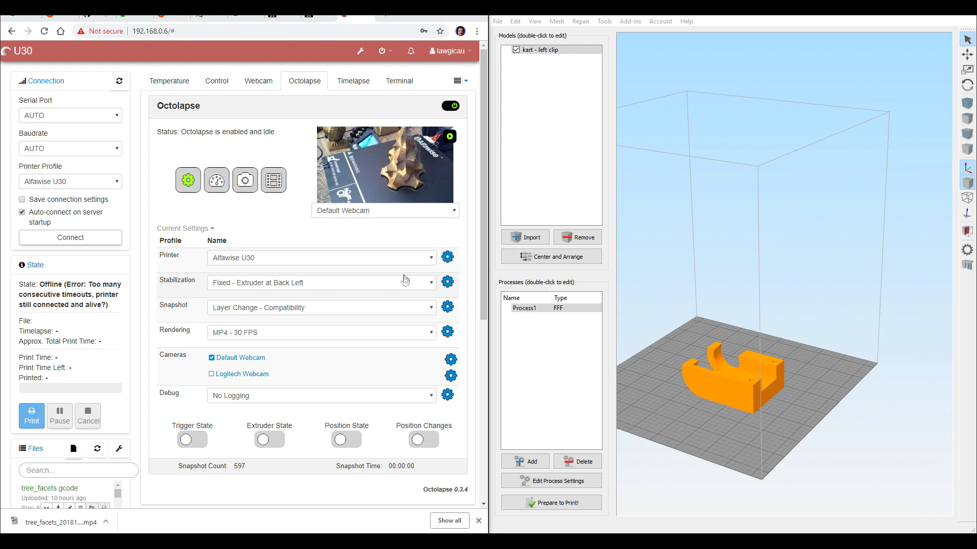
- Choose Fixed - Extruder at Back Left as the Octolapse stabilization and Gcode as the snapshot profile
left_click(427, 284)
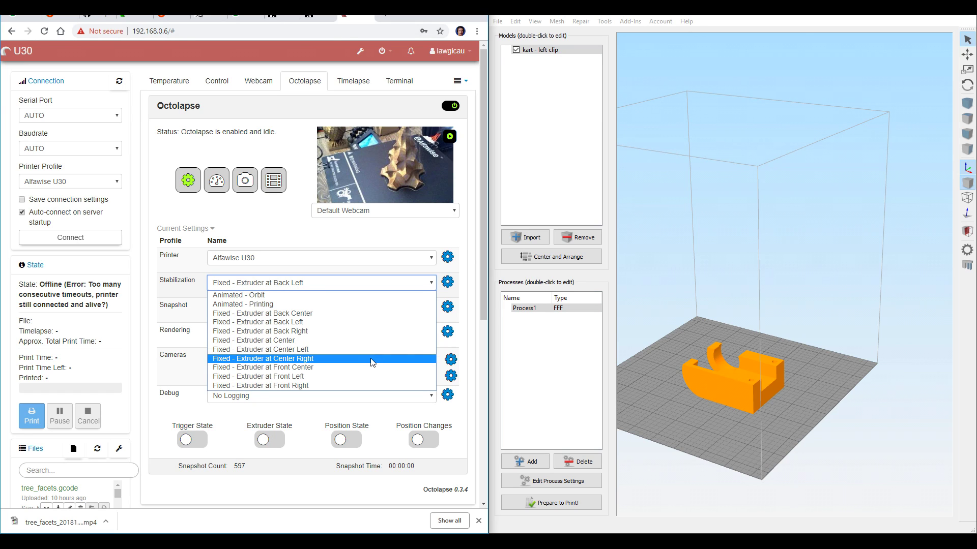
left_click(341, 324)
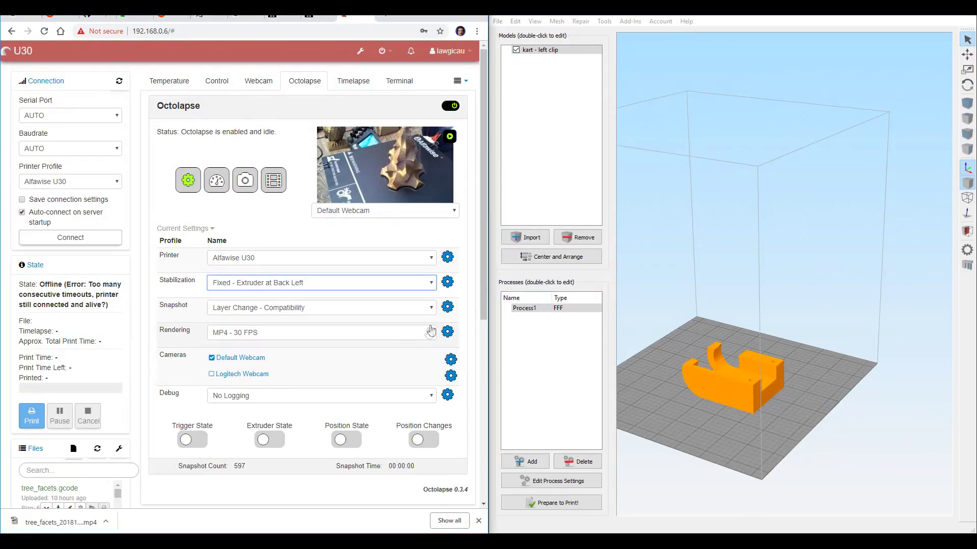
left_click(431, 308)
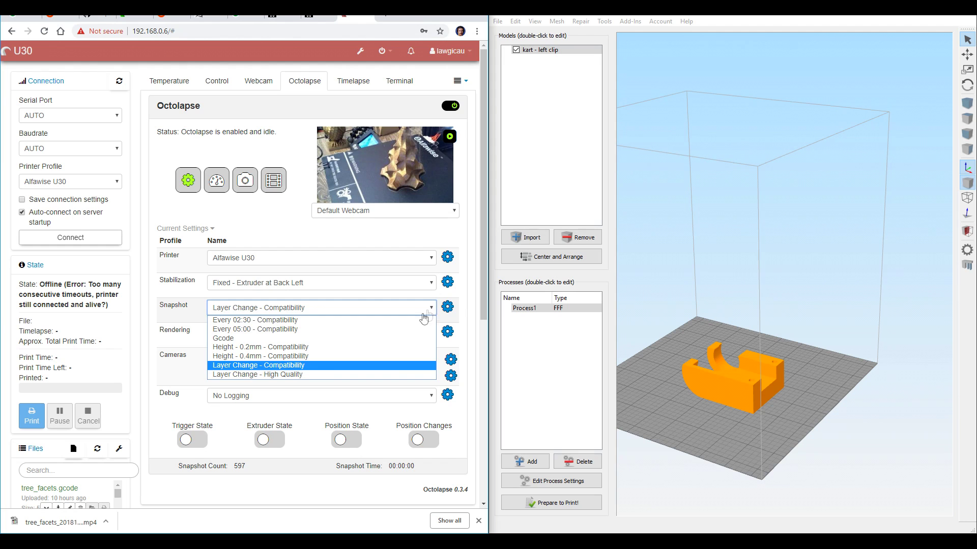
left_click(396, 339)
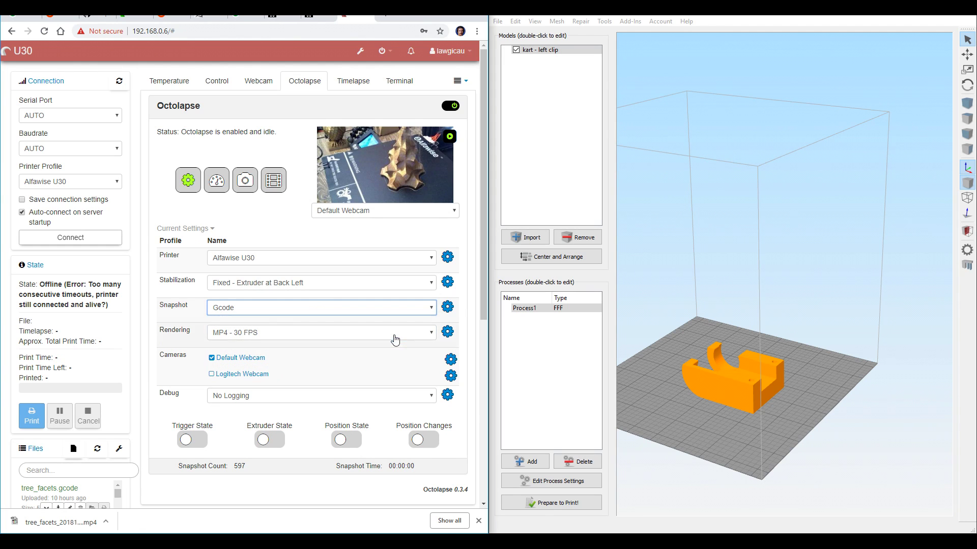
- Review the Gcode snapshot profile's trigger and print quality settings, and look through the available rendering profiles
left_click(448, 308)
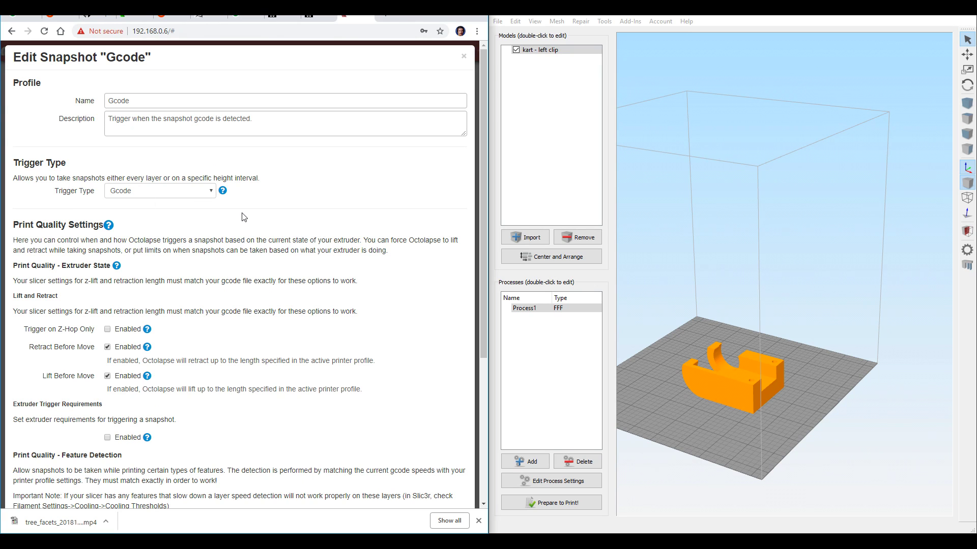
key("Escape")
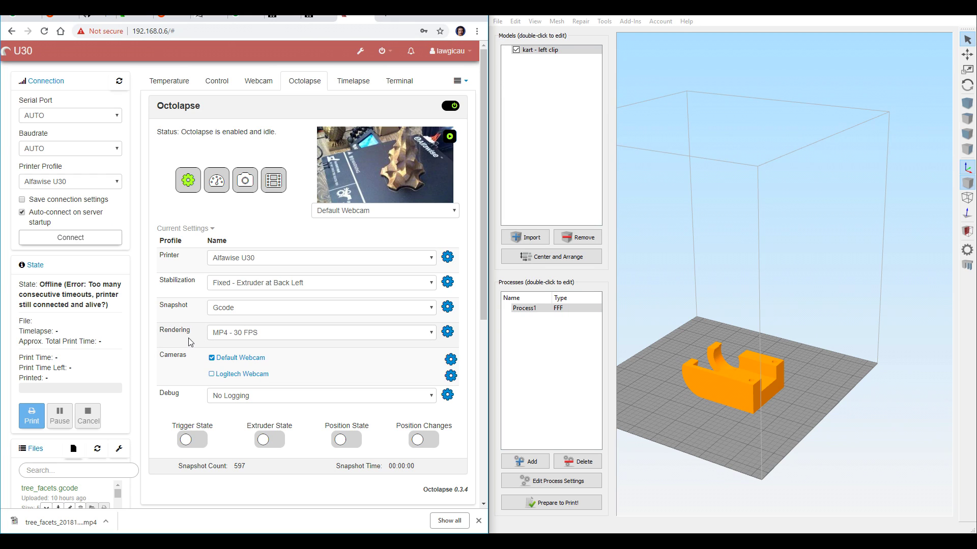
left_click(431, 338)
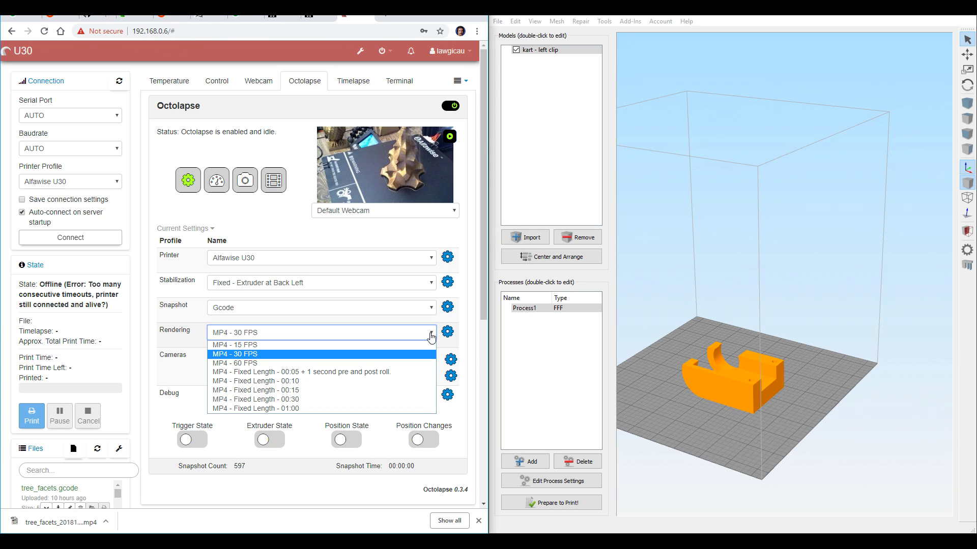
key("Escape")
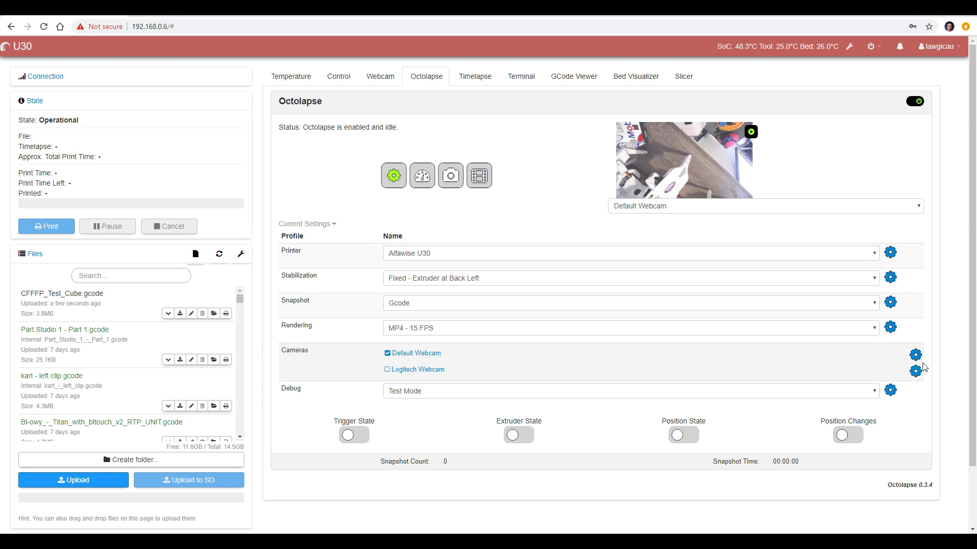
- Open the Default Webcam camera settings, test its snapshot address, and highlight the port in the base address
left_click(916, 356)
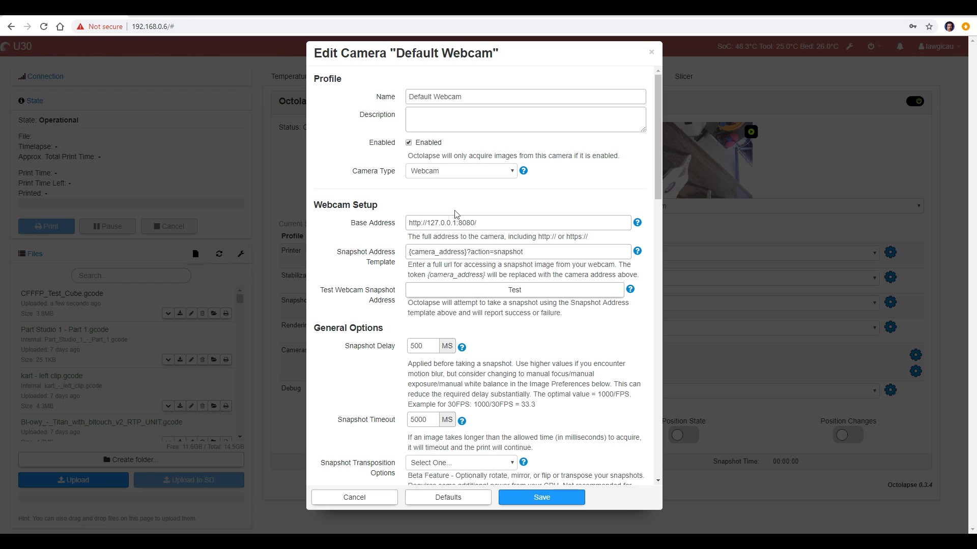
left_click(514, 293)
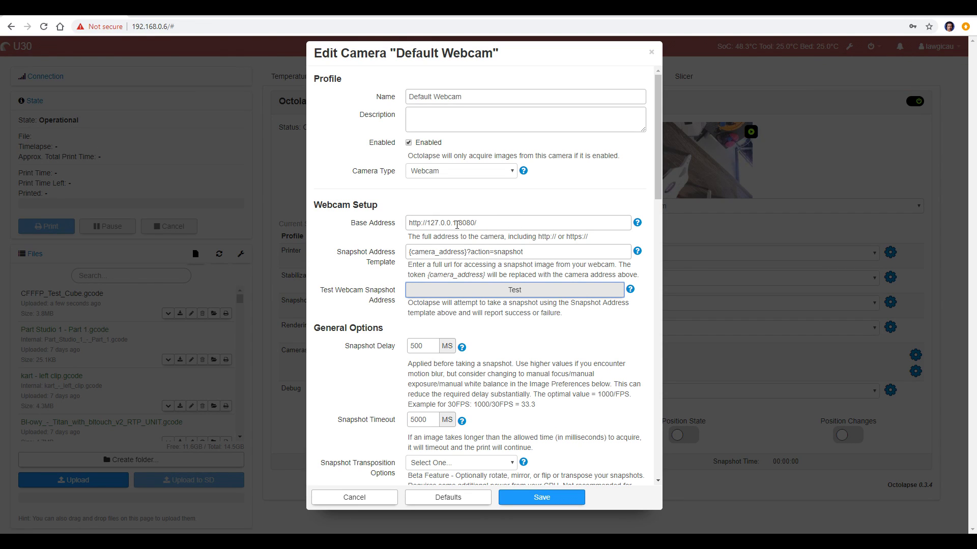
left_click_drag(456, 222, 472, 222)
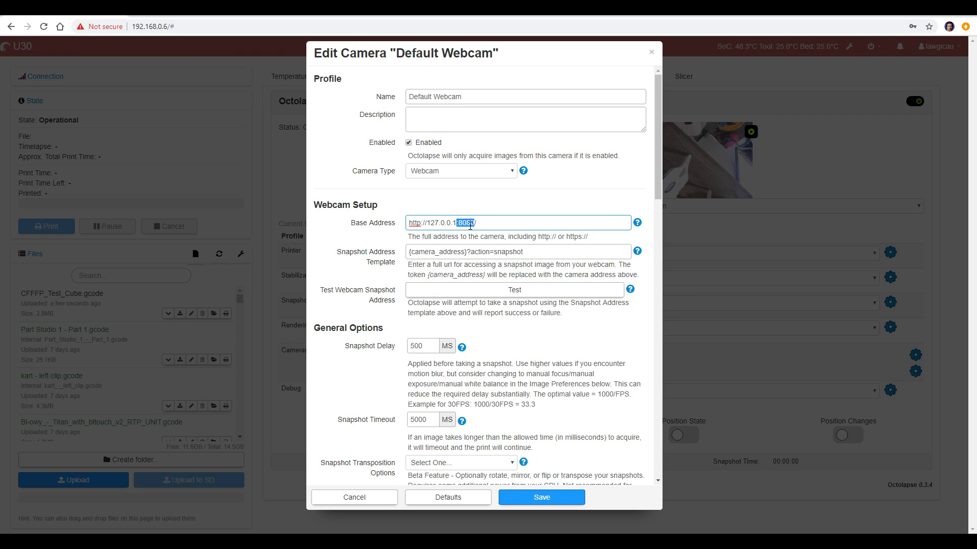
- Duplicate the OctoPrint page in a new tab and load the webcam server at 192.168.0.6:8080
right_click(71, 14)
left_click(190, 40)
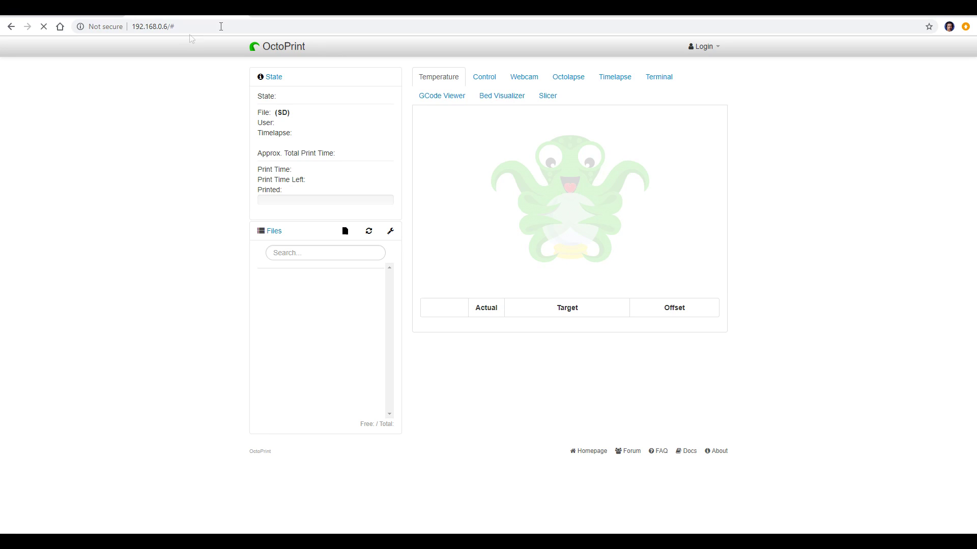
left_click(219, 27)
left_click(218, 28)
key("shift+Left")
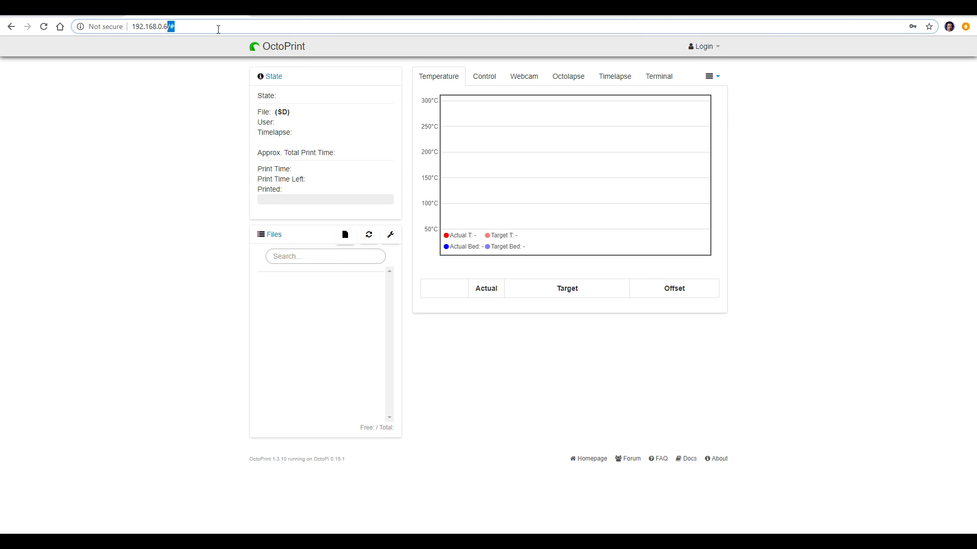
type(":8080")
key("Return")
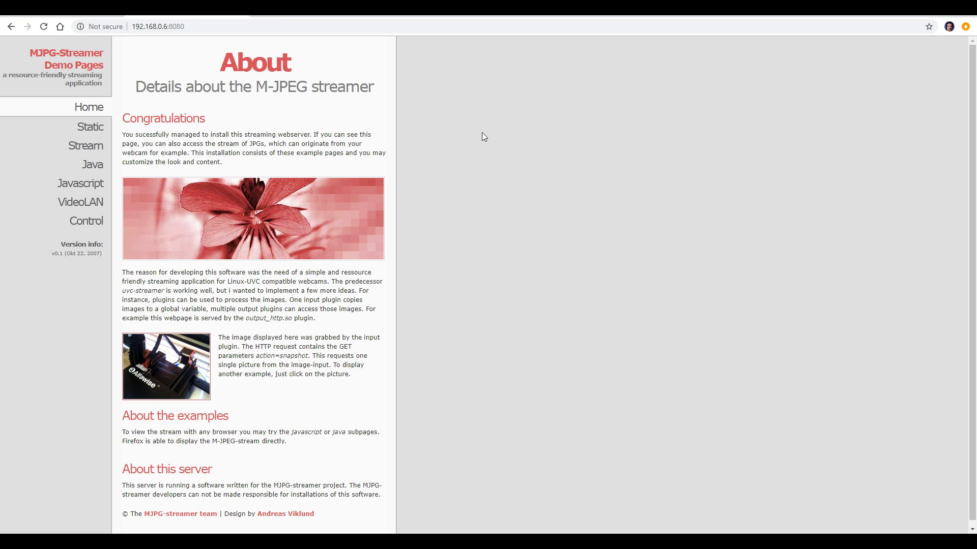
- View the static and stream example pages of the webcam server and open the live stream image in its own tab
left_click(90, 126)
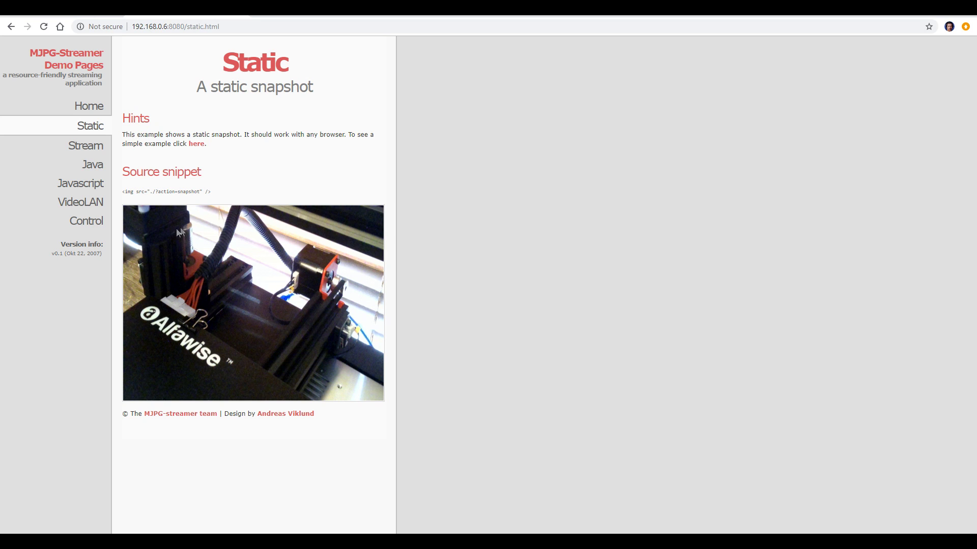
left_click(99, 146)
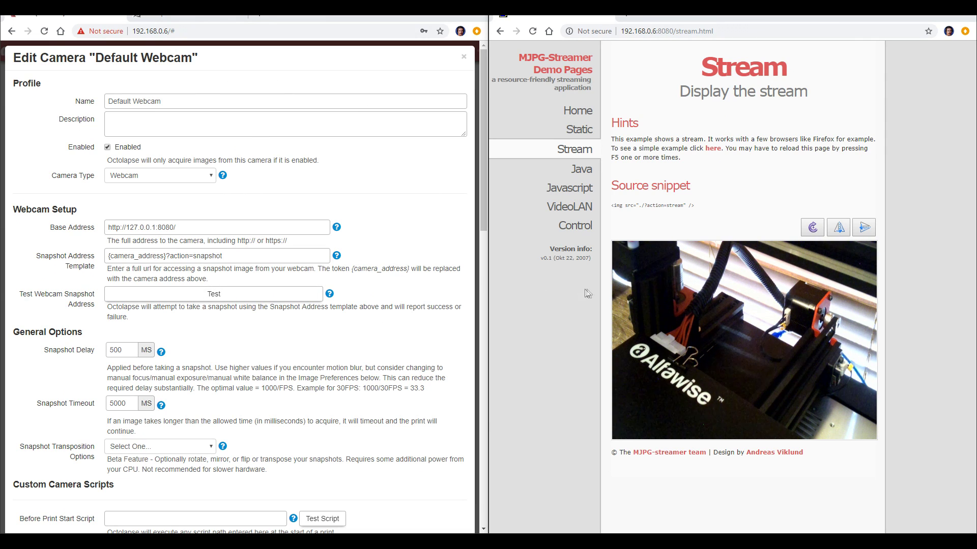
right_click(660, 276)
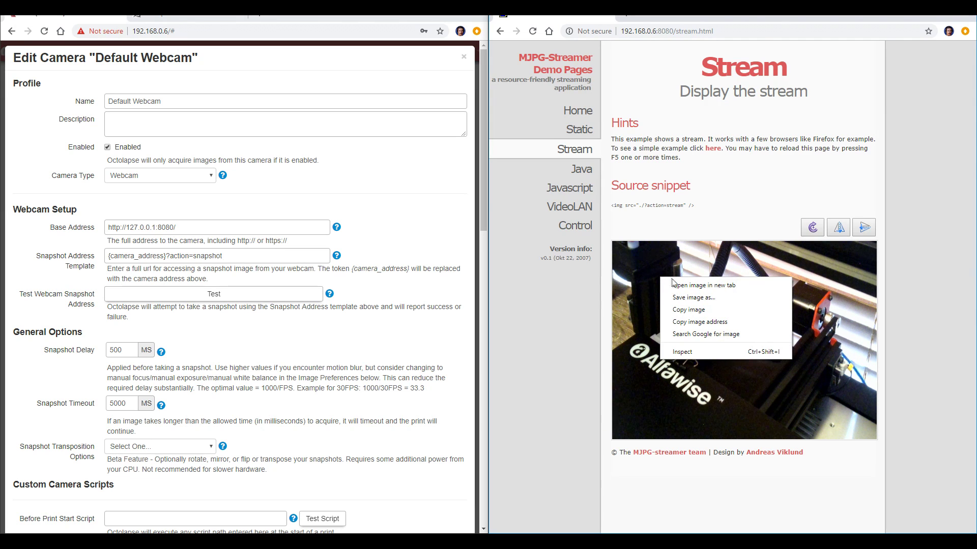
left_click(673, 283)
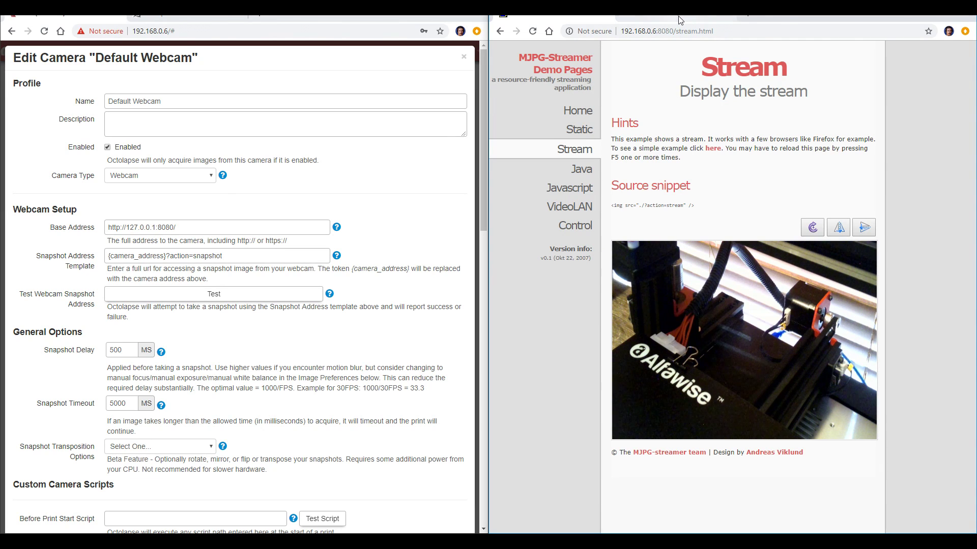
left_click(678, 16)
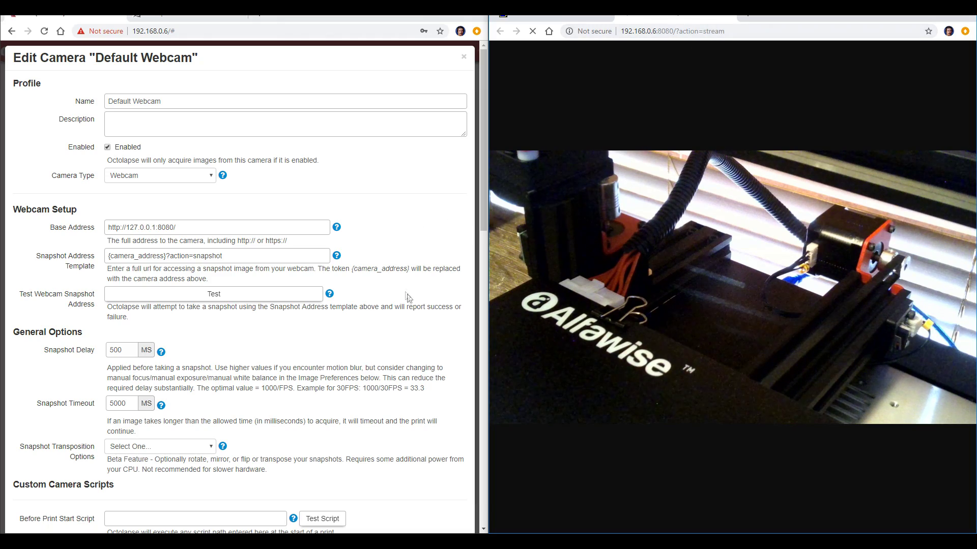
- Set the Default Webcam's custom image brightness to 160 and apply the camera settings
scroll(380, 349, "down", 10)
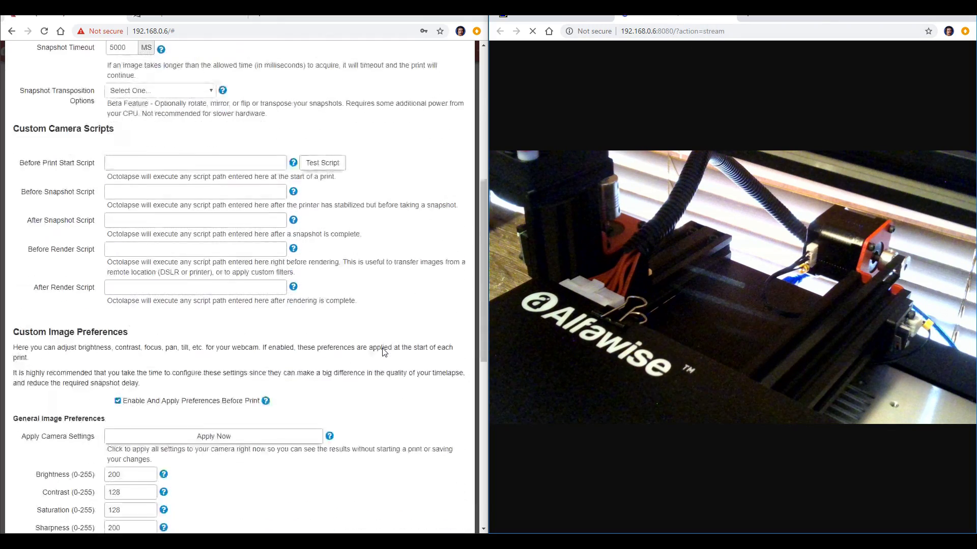
scroll(277, 342, "down", 2)
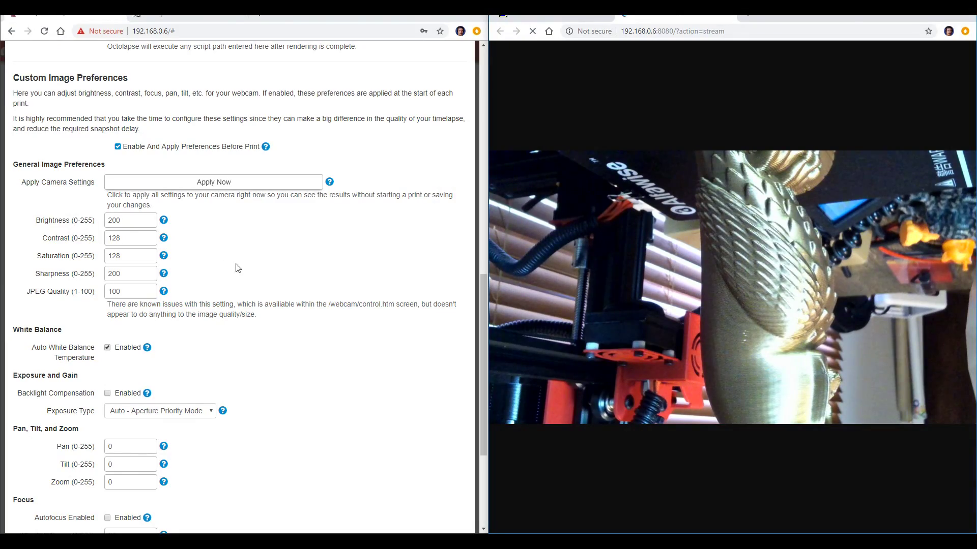
left_click_drag(144, 219, 88, 230)
type("160")
left_click(223, 184)
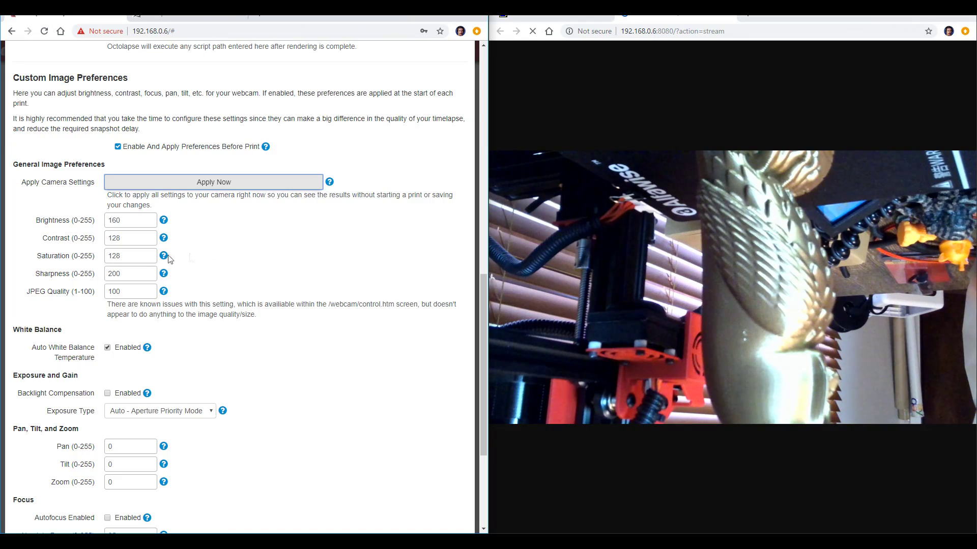
- Try enabling the camera's autofocus in the Focus preferences and switch it back off
left_click(137, 292)
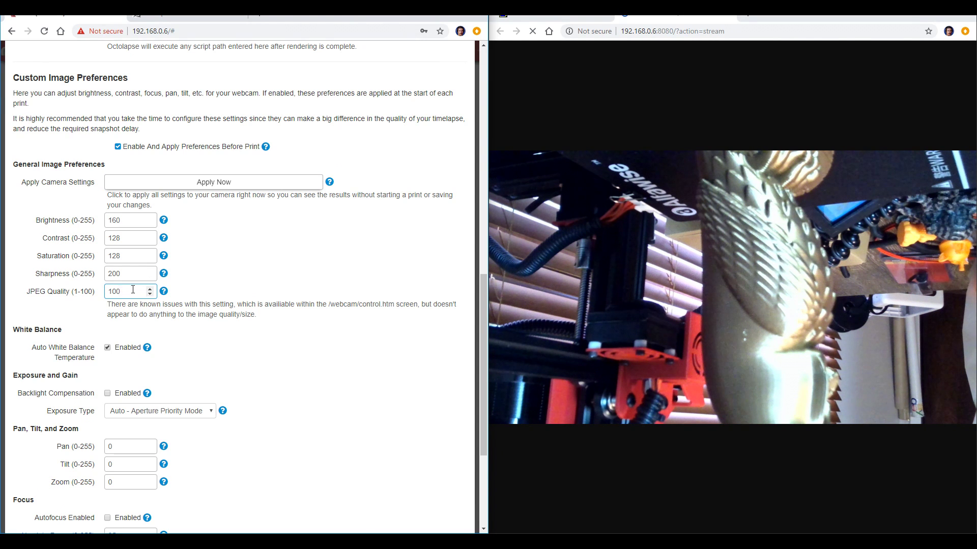
scroll(203, 340, "down", 1)
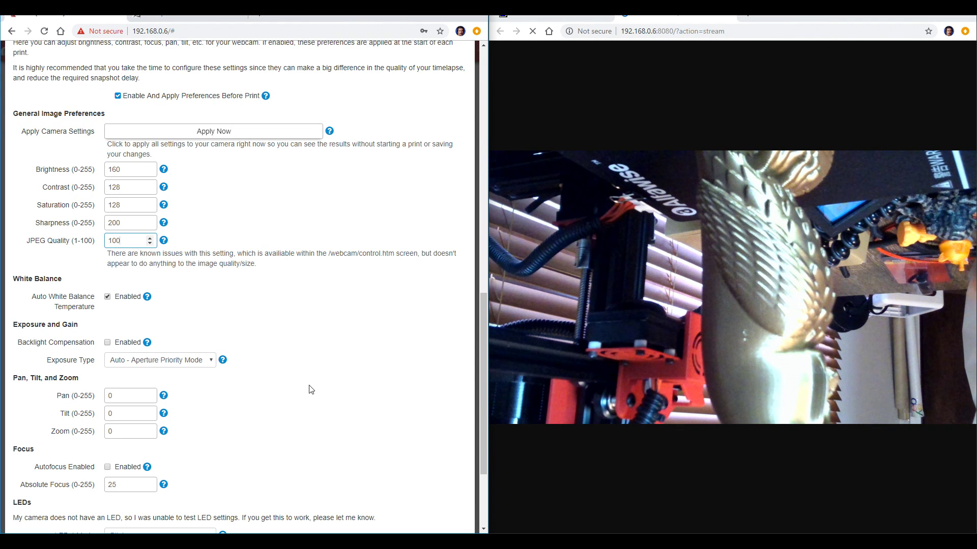
scroll(311, 390, "down", 3)
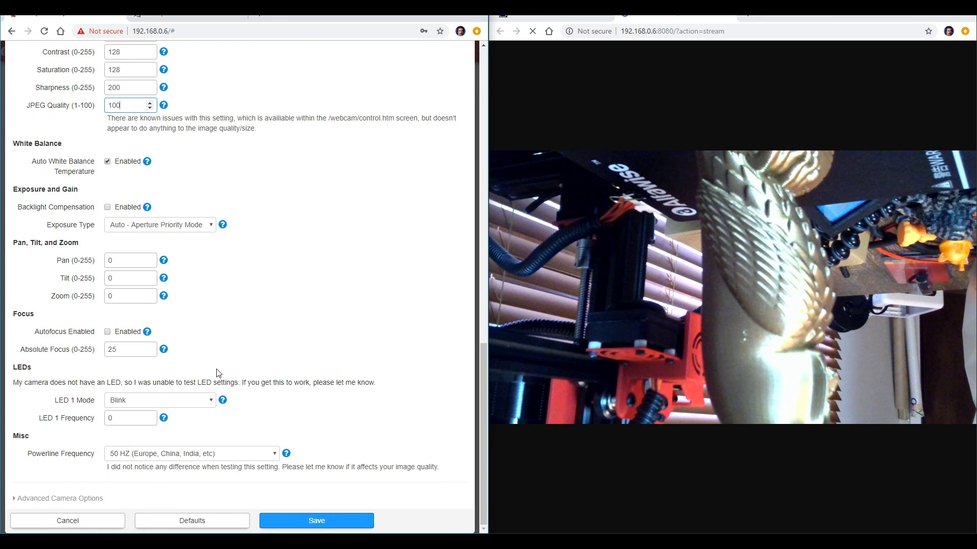
left_click(108, 333)
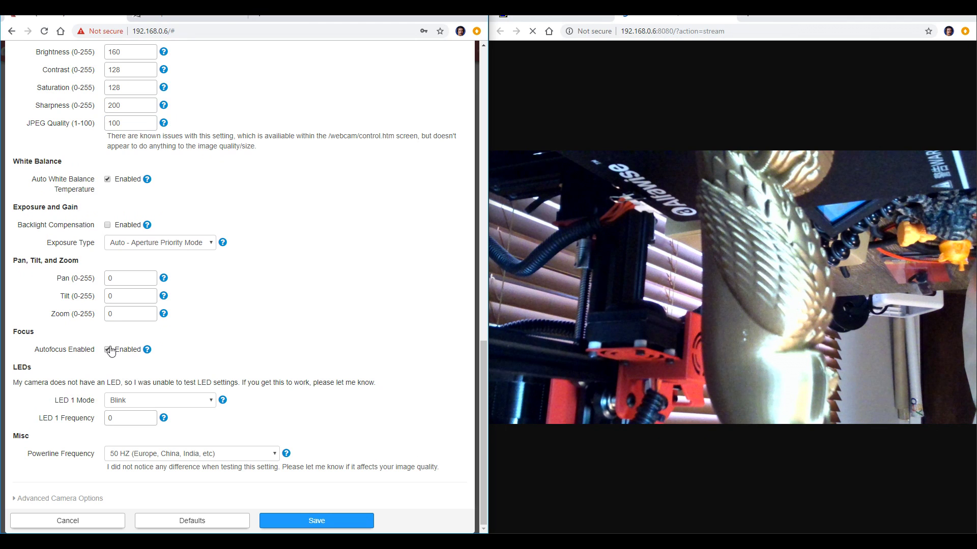
left_click(107, 349)
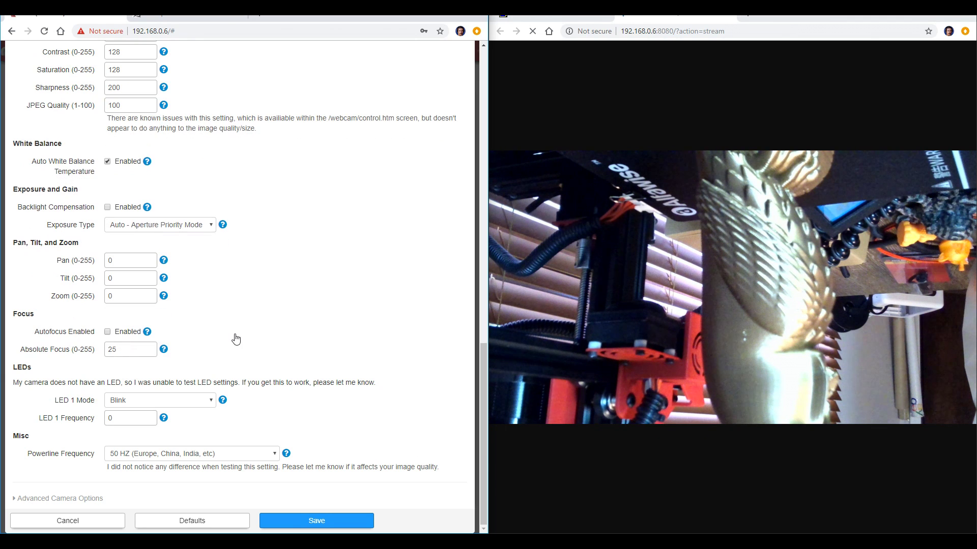
left_click(108, 332)
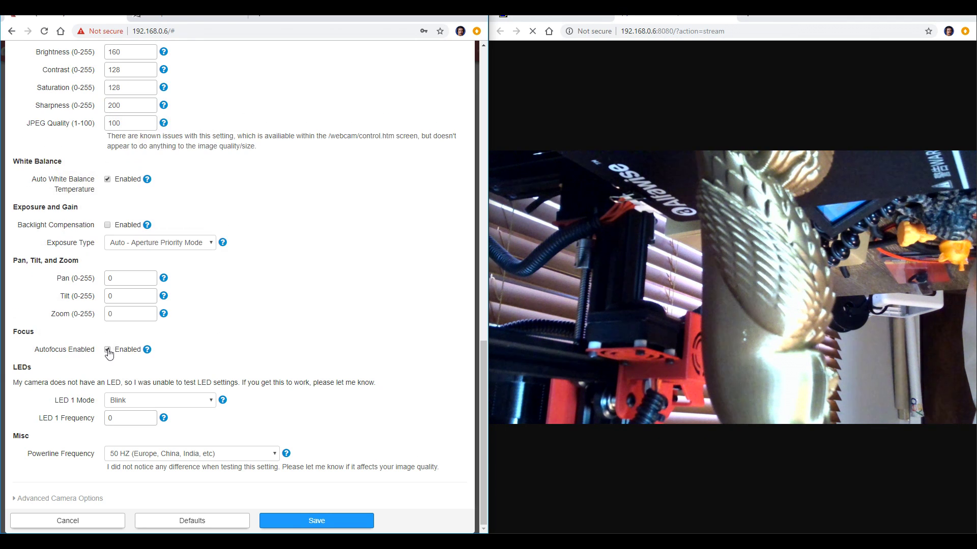
left_click(108, 349)
- Adjust the camera's absolute focus to 220, applying the camera settings to compare the live image
left_click(127, 351)
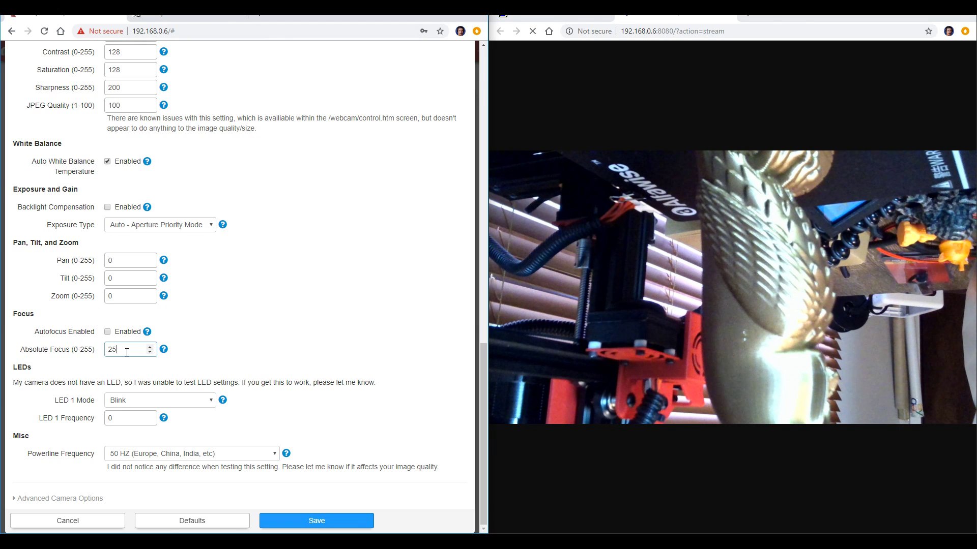
scroll(127, 351, "up", 9)
scroll(305, 274, "down", 4)
left_click(214, 250)
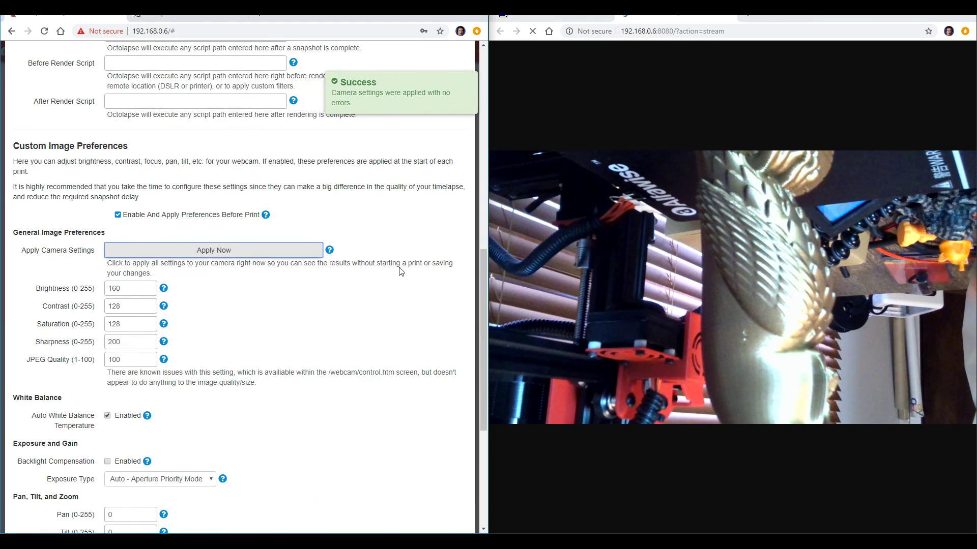
scroll(401, 271, "down", 5)
type("150")
scroll(254, 306, "up", 15)
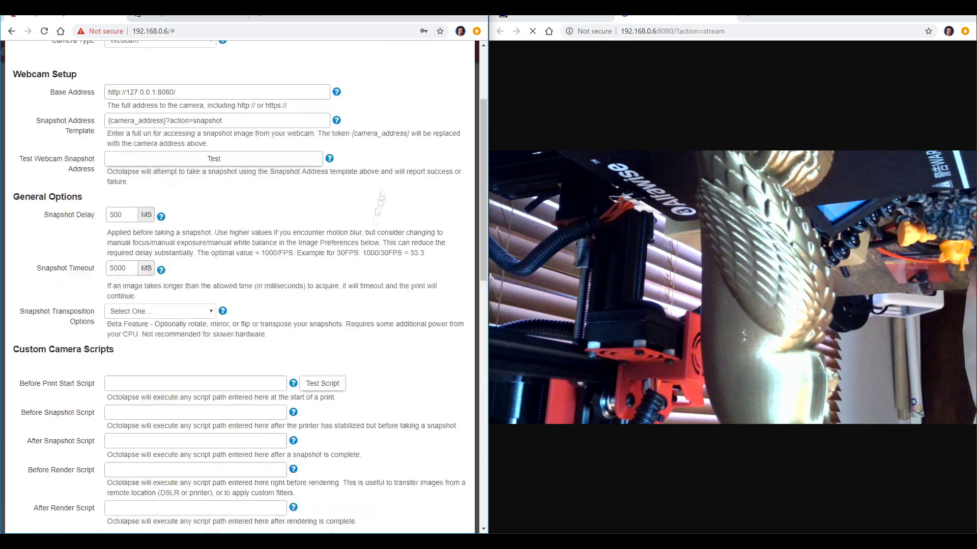
scroll(305, 285, "down", 8)
left_click(214, 250)
- Choose 50 HZ (Europe, China, India, etc) as the powerline frequency and Rotate 180 Degrees as the snapshot transposition
scroll(389, 290, "down", 5)
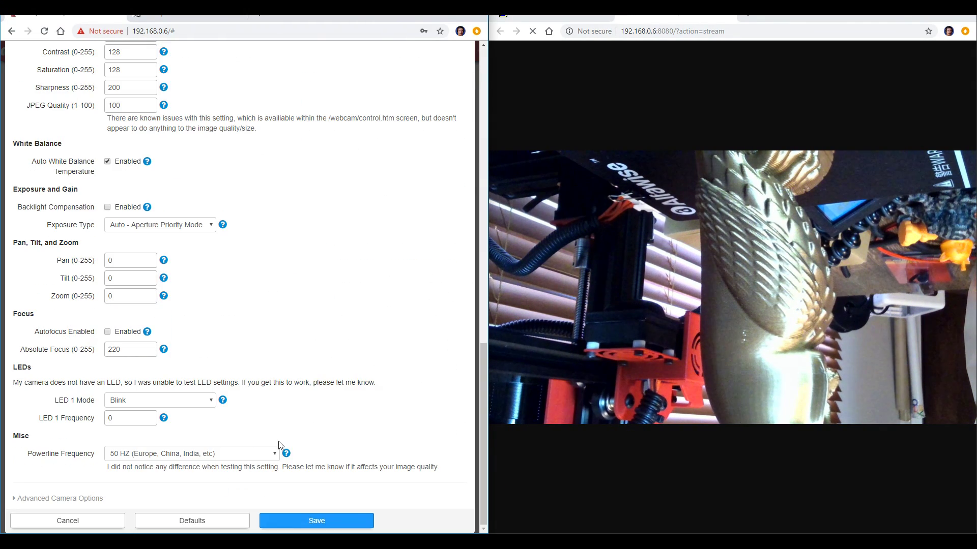
left_click(275, 454)
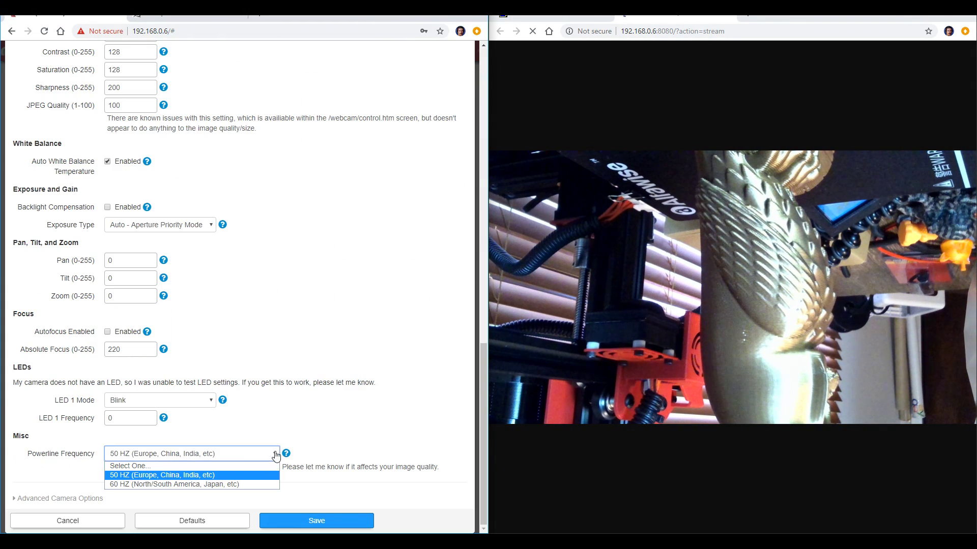
left_click(203, 475)
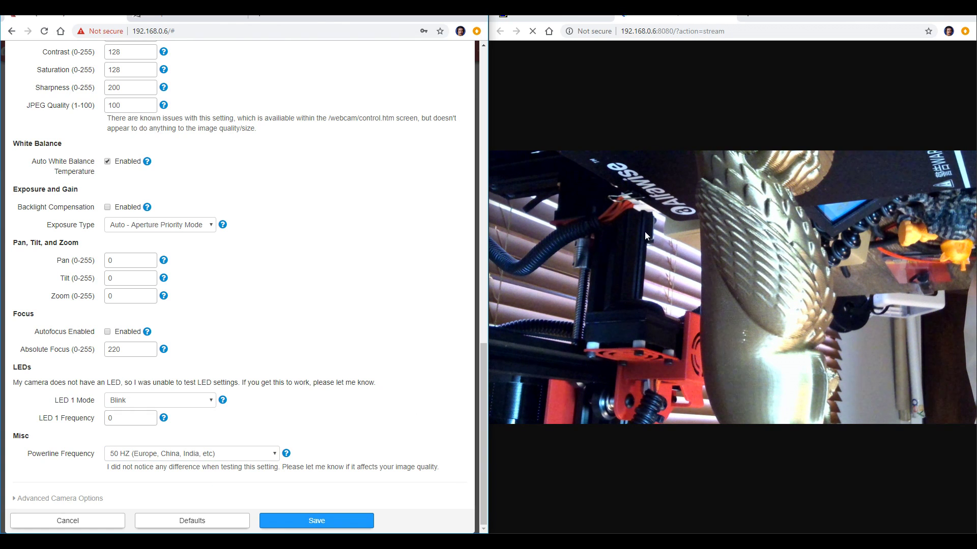
scroll(439, 327, "up", 6)
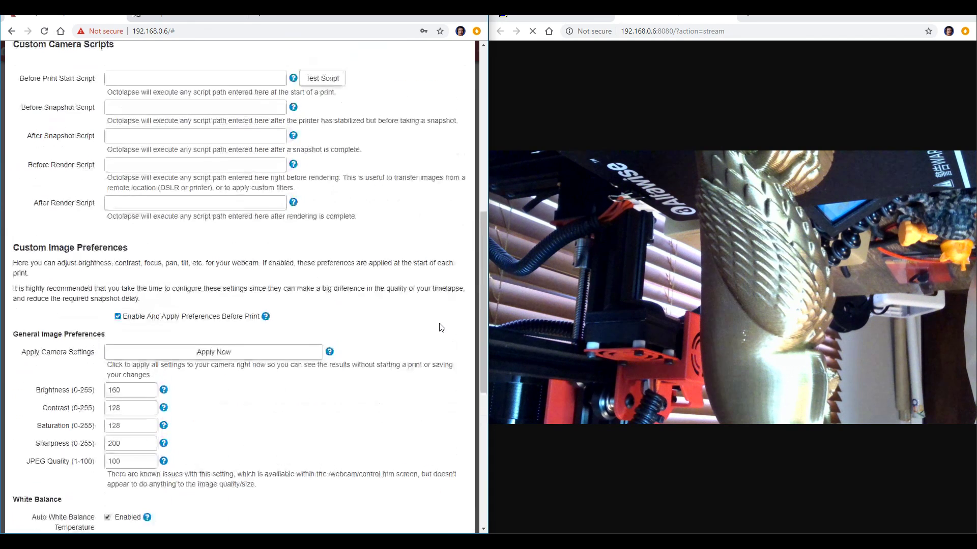
scroll(441, 327, "up", 3)
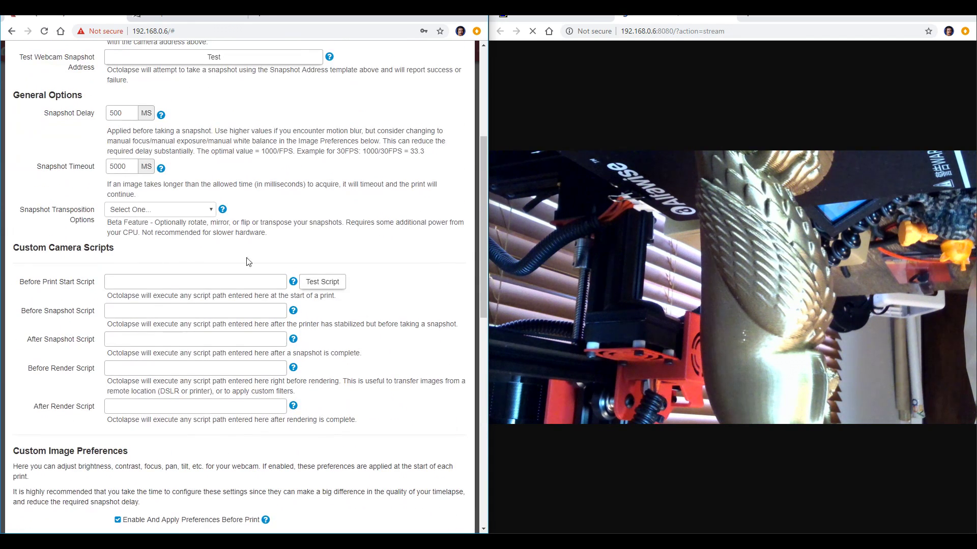
left_click(213, 214)
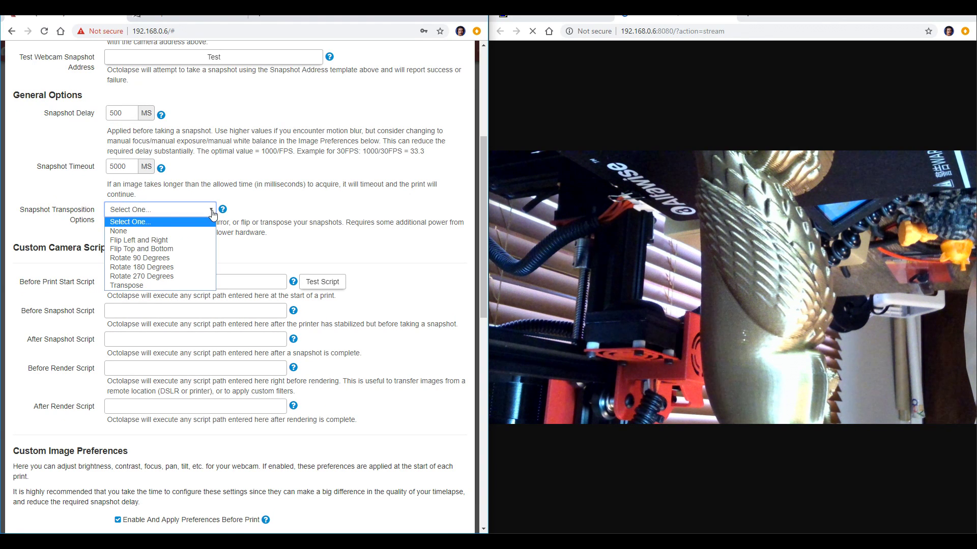
left_click(163, 267)
- Apply the camera settings and save the Default Webcam profile
scroll(394, 252, "down", 5)
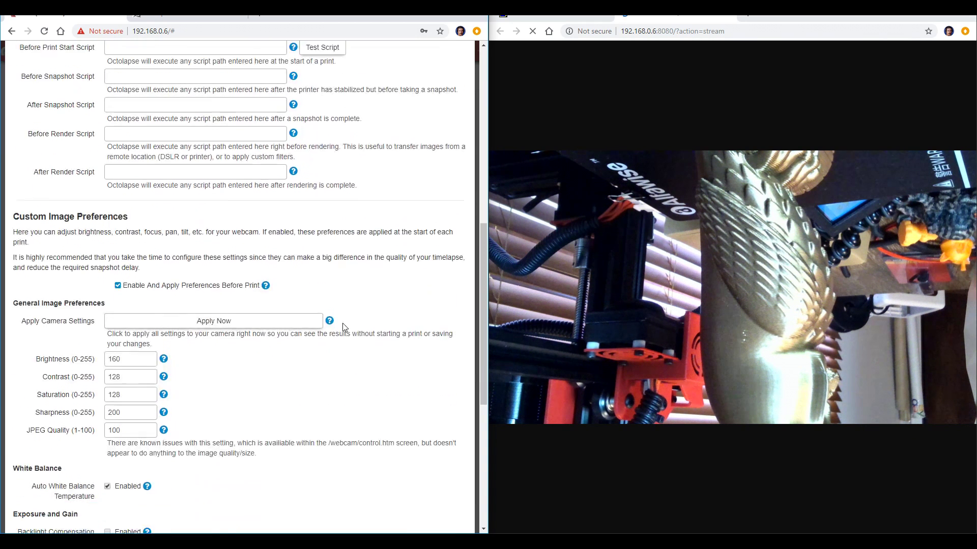
left_click(259, 305)
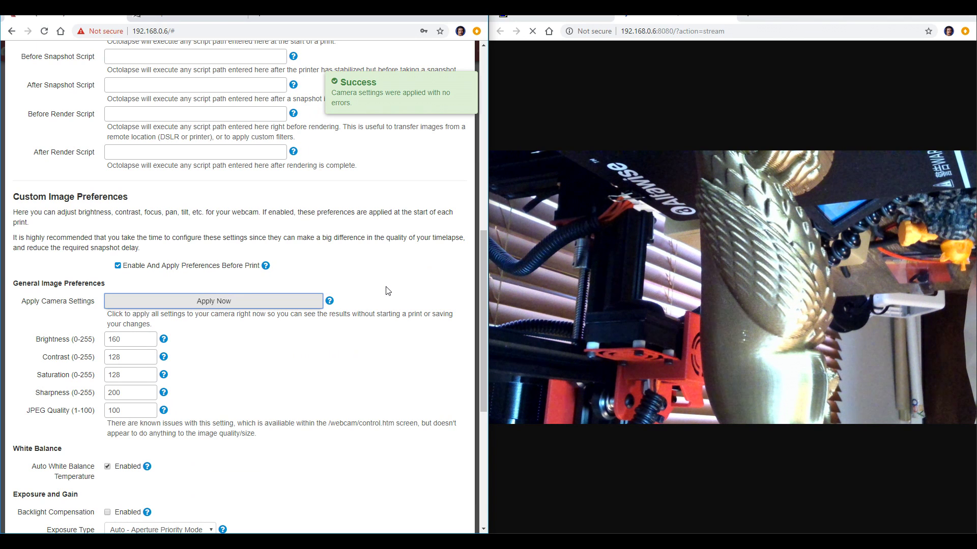
scroll(388, 291, "down", 6)
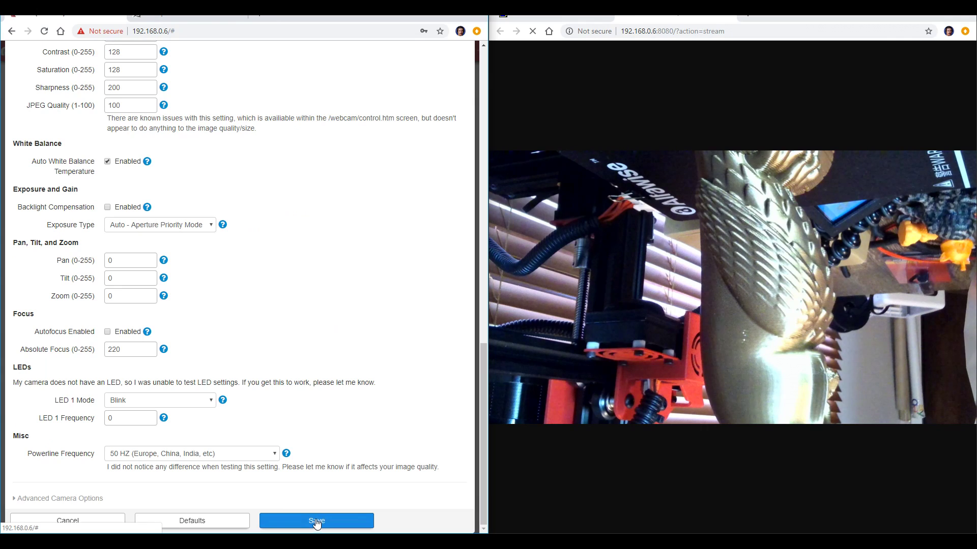
left_click(317, 522)
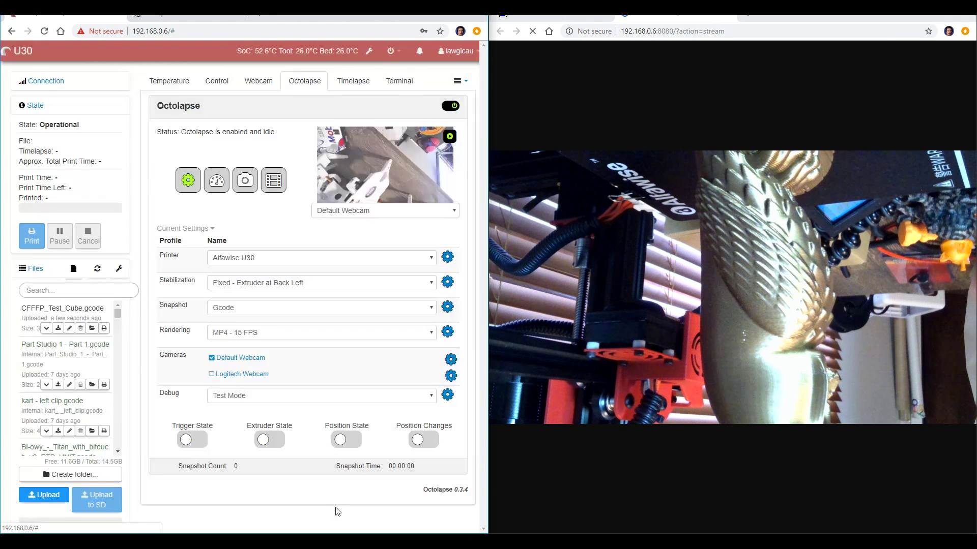
- Enable Flip webcam vertically in OctoPrint's Webcam & Timelapse settings, save, and check the webcam view
left_click(369, 51)
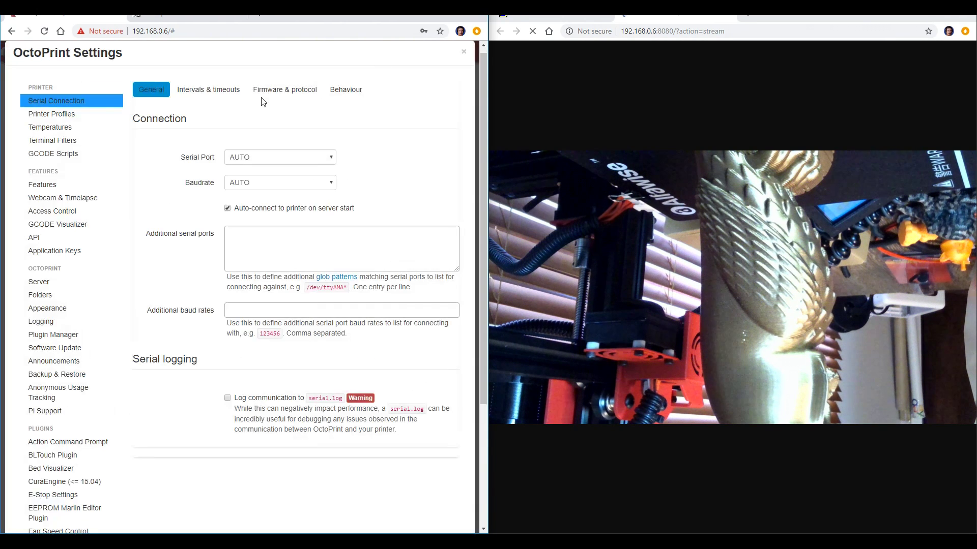
left_click(81, 199)
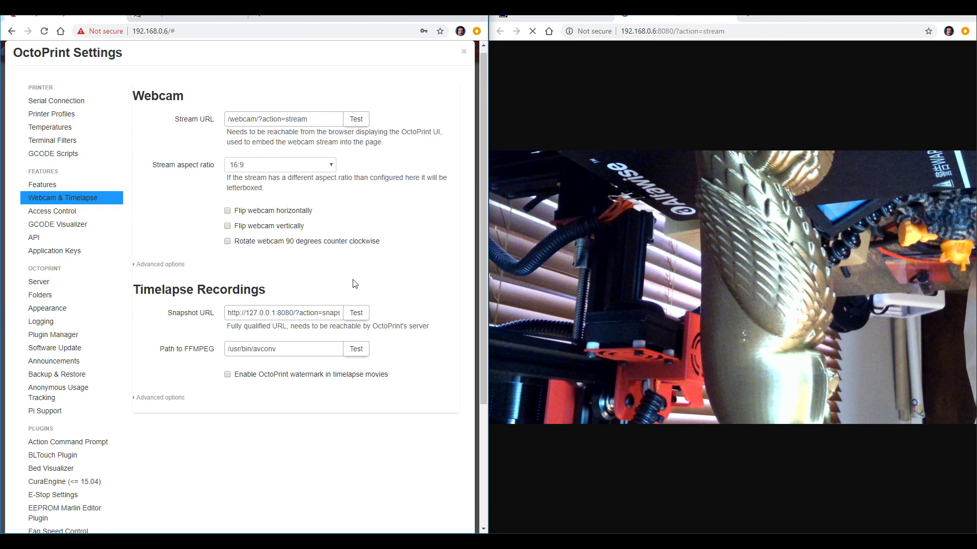
left_click(258, 225)
scroll(431, 320, "down", 4)
left_click(462, 519)
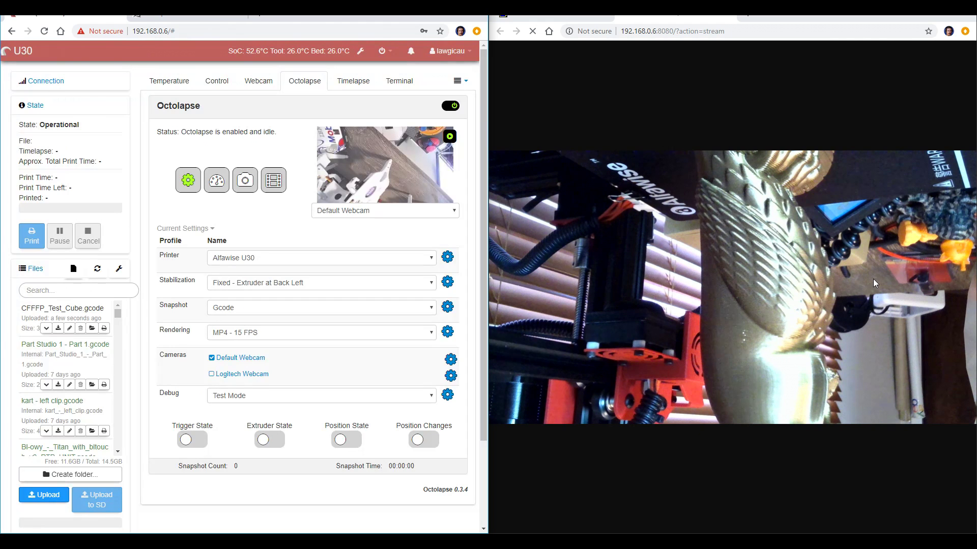
left_click(533, 31)
left_click(258, 81)
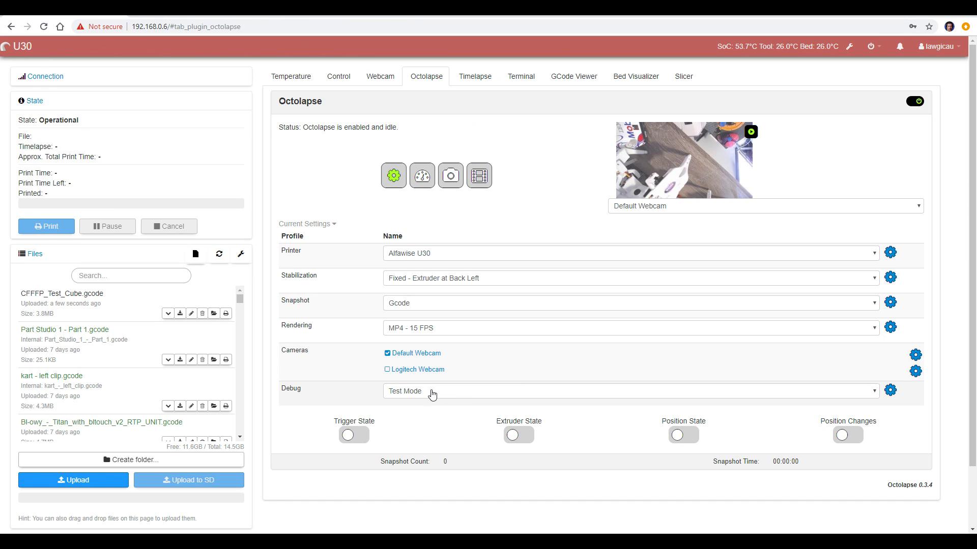
- Choose Test Mode as the Octolapse debug profile
left_click(432, 395)
left_click(430, 432)
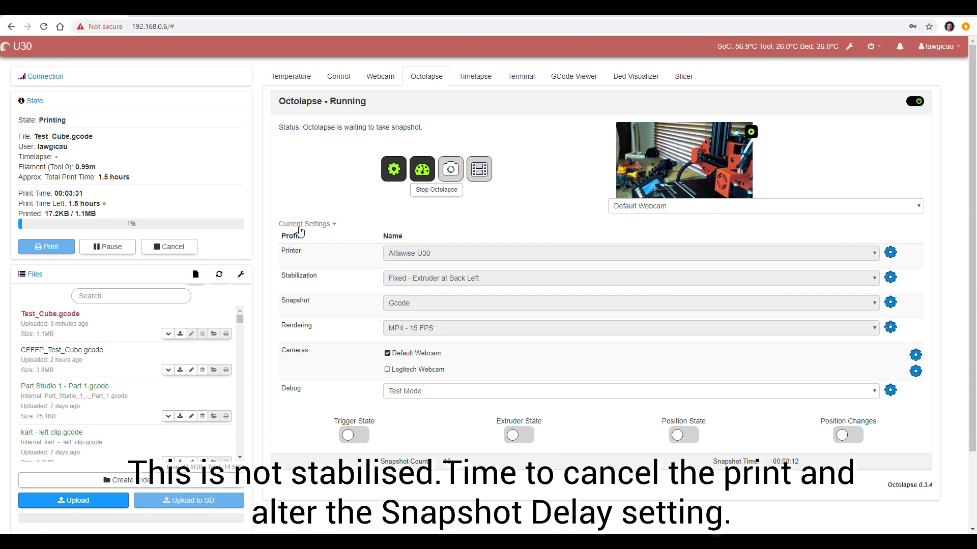
- Cancel the running Test_Cube.gcode print
left_click(177, 246)
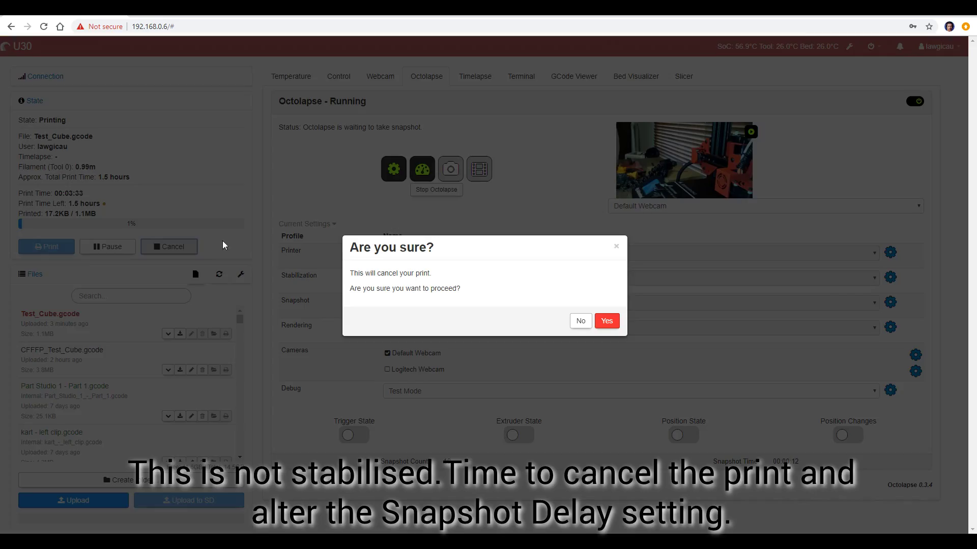
left_click(605, 321)
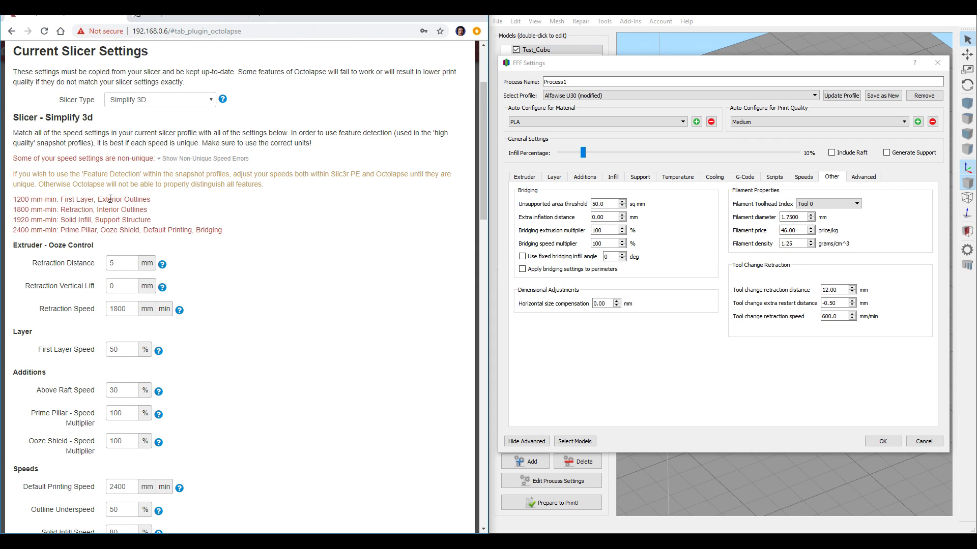
- Set Octolapse's first layer speed to 51% and prime pillar speed multiplier to 103%, matching the Simplify3D process settings
scroll(138, 195, "down", 4)
left_click(554, 176)
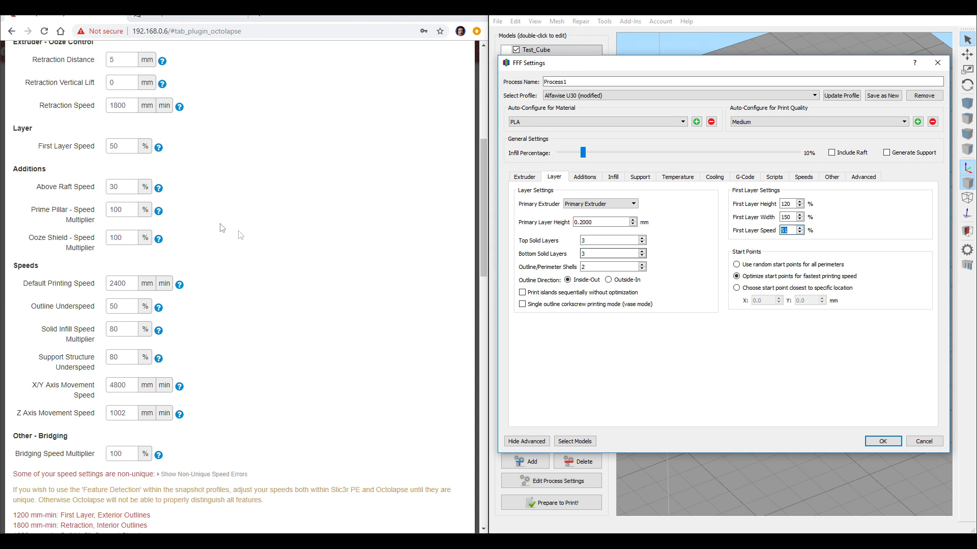
left_click(122, 147)
type("1")
scroll(277, 213, "up", 3)
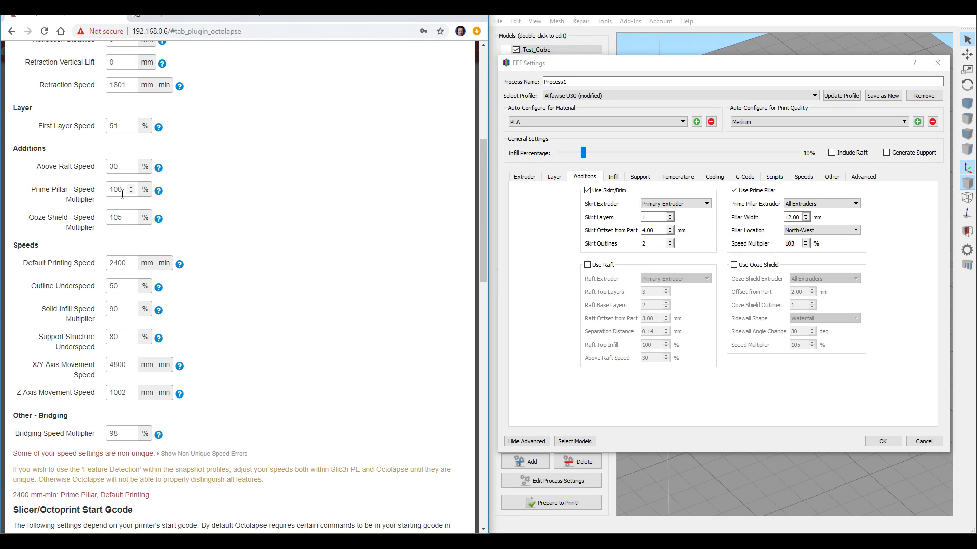
left_click(129, 194)
type("3")
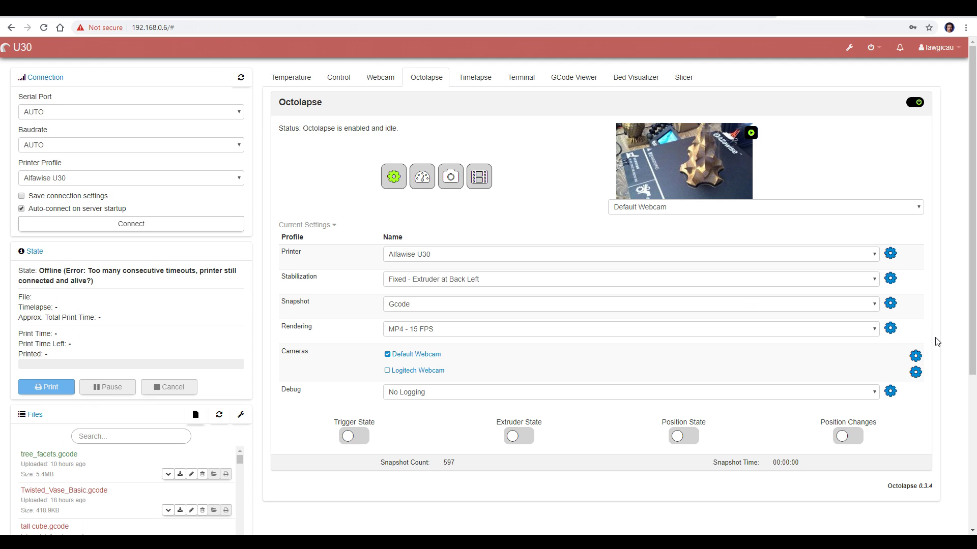
- Enable feature detection in the Gcode snapshot profile and review its Simplify 3D feature options
left_click(890, 304)
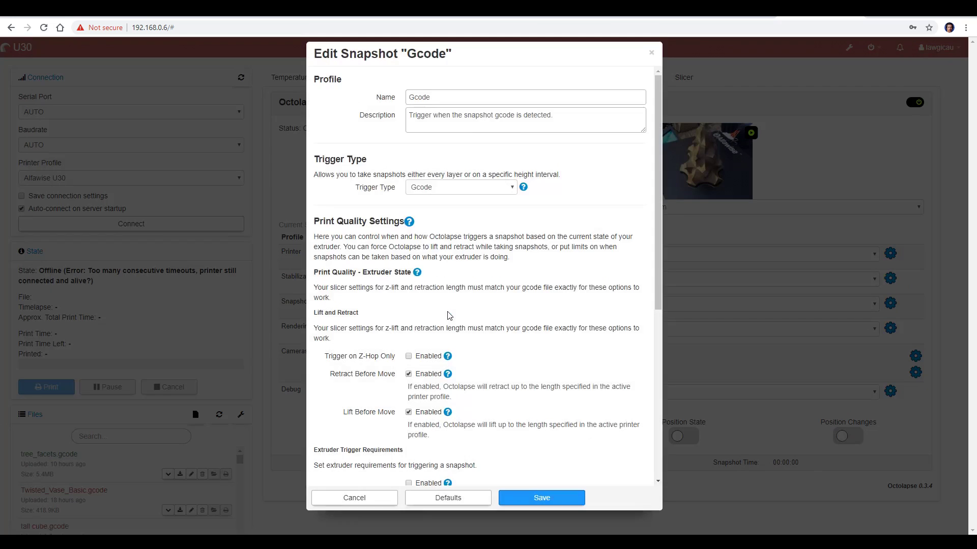
scroll(437, 365, "down", 3)
scroll(436, 365, "down", 3)
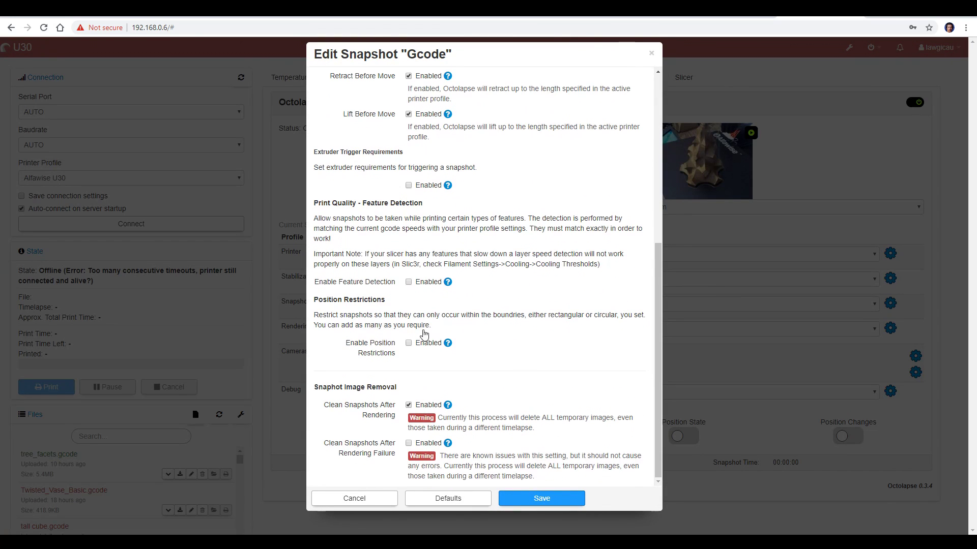
left_click(408, 283)
scroll(648, 321, "down", 5)
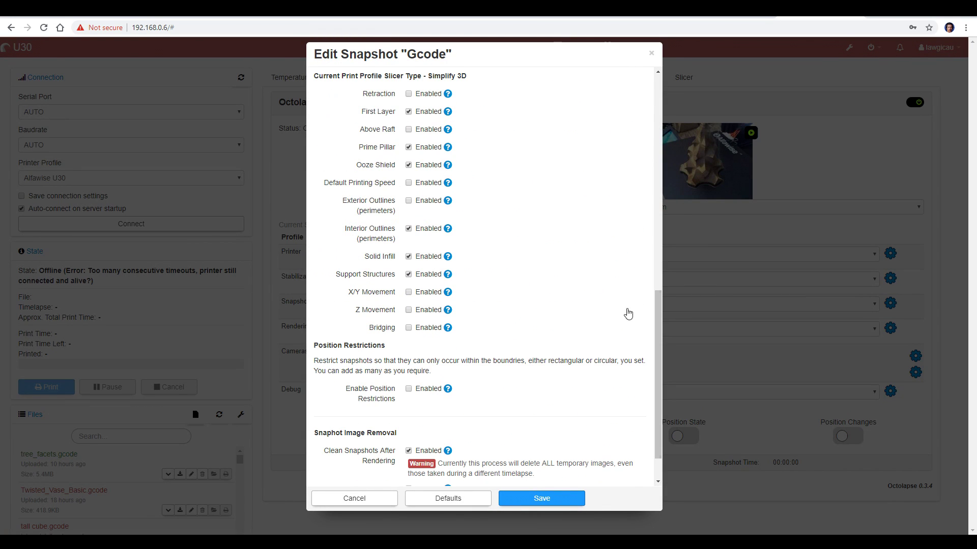